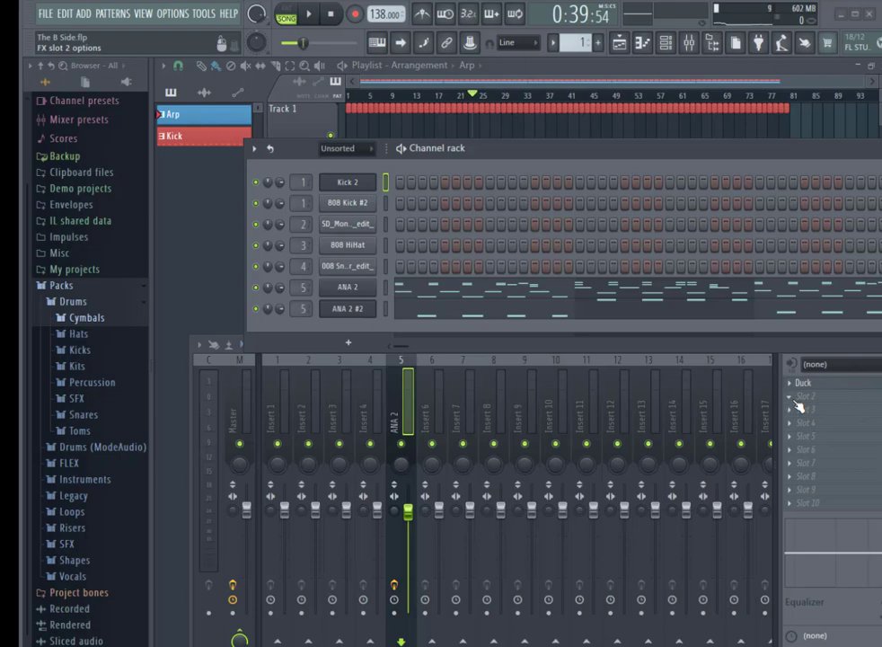
Step: Load BC Triple EQ 4 (Dual) from the Mastering effects into slot 2 of the ANA 2 mixer track
click(796, 403)
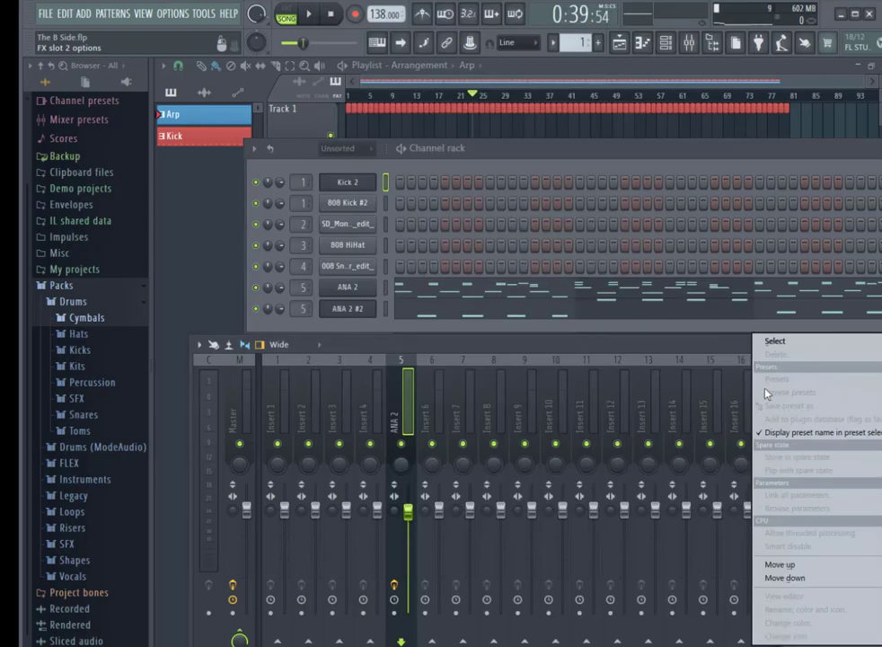
key(Escape)
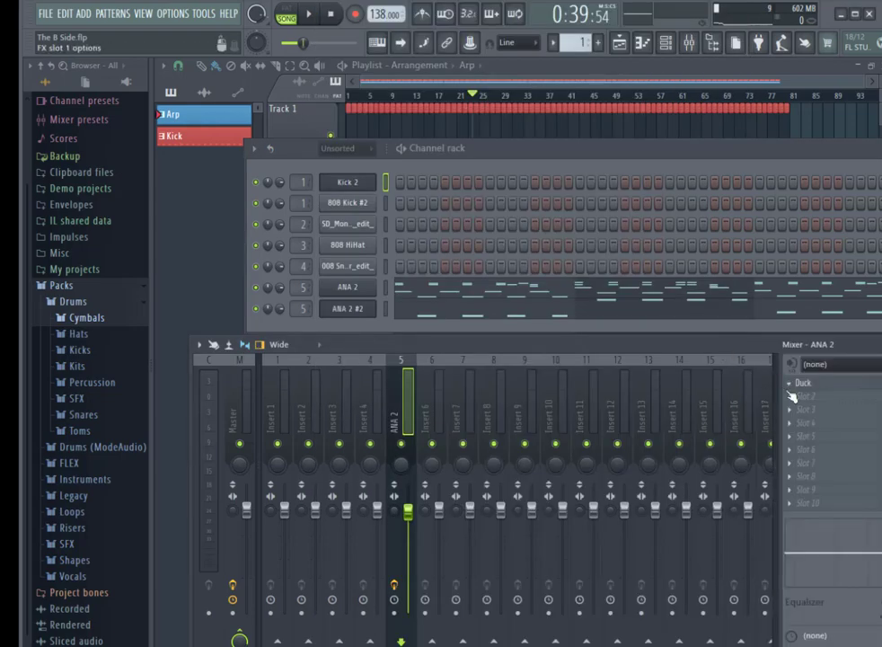
click(793, 396)
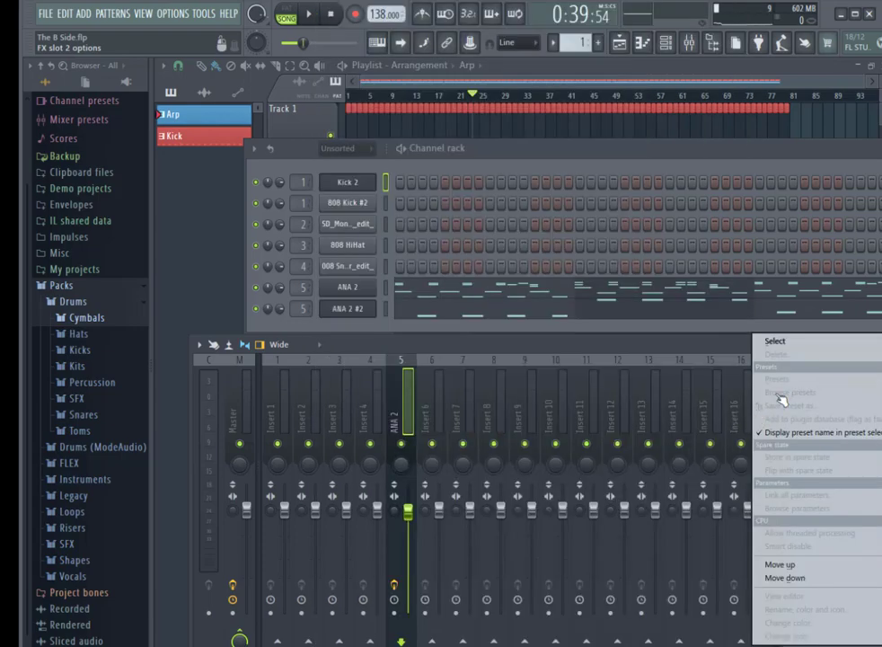
mouse_move(786, 349)
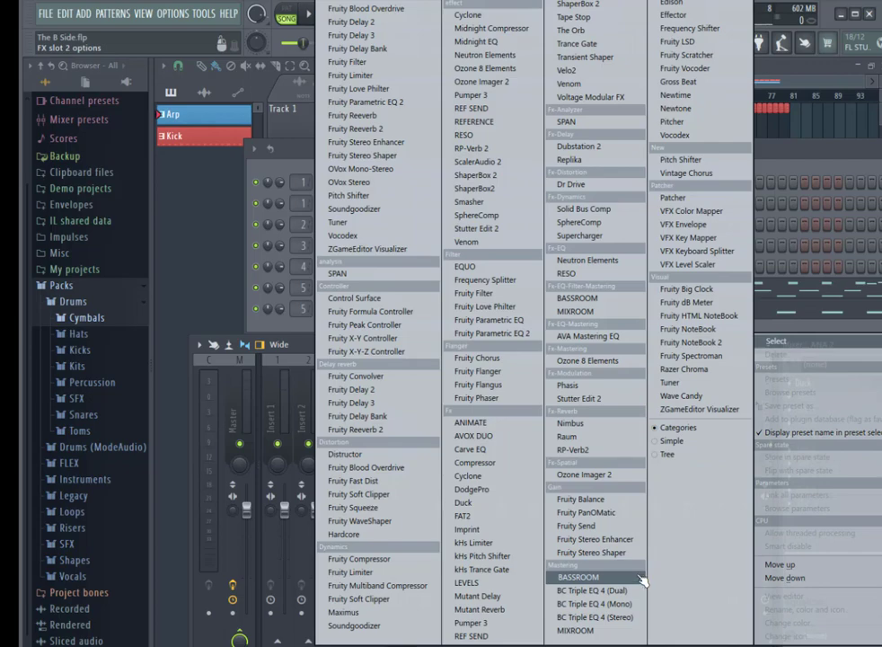
click(595, 591)
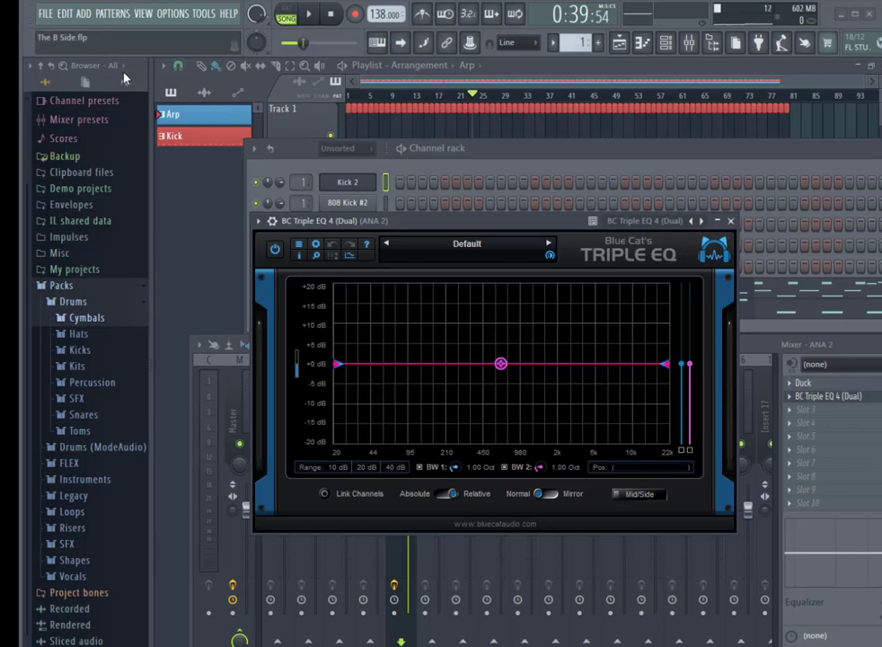
Step: Start song playback to hear the ANA 2 track through the Triple EQ
click(310, 16)
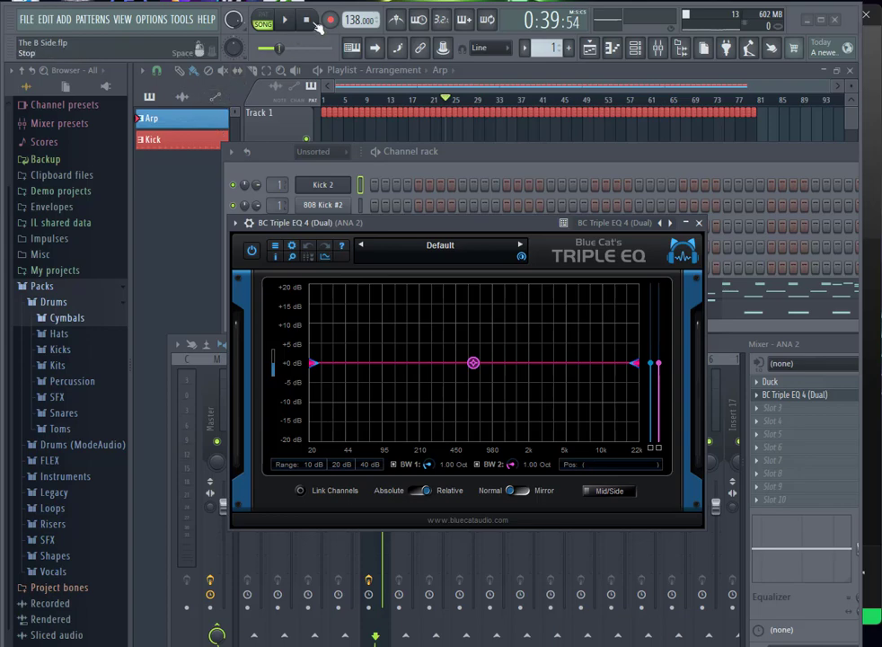
click(285, 21)
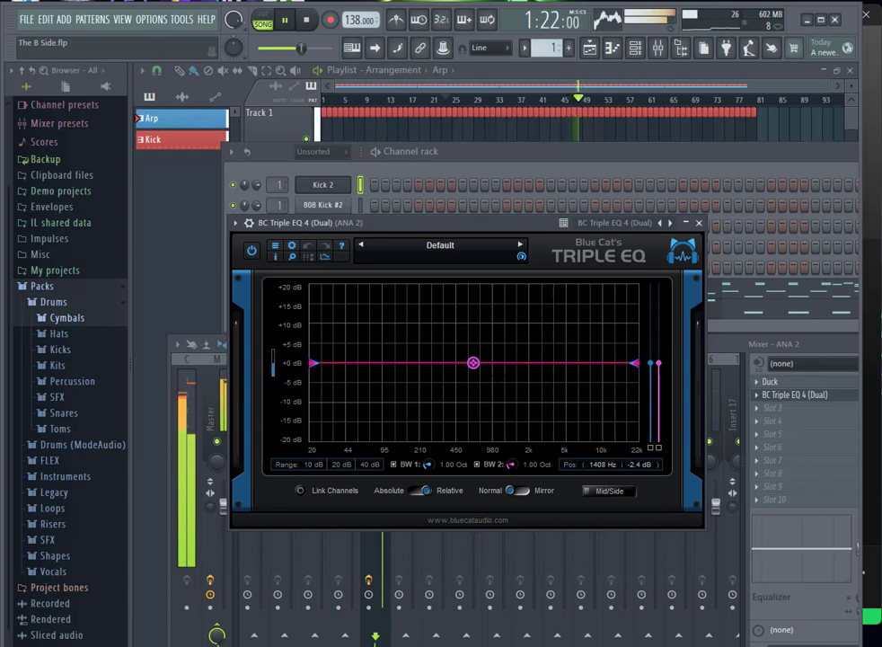
click(474, 364)
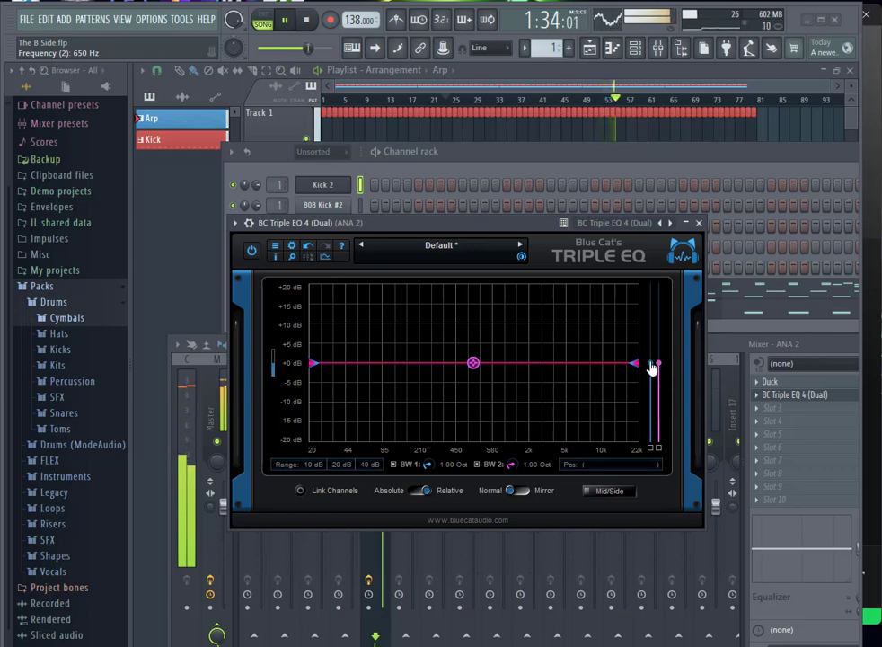
Step: Sweep the Triple EQ's channel 1 gain to -20 dB, up to +20 dB and back to 0 dB
drag(652, 364, 644, 465)
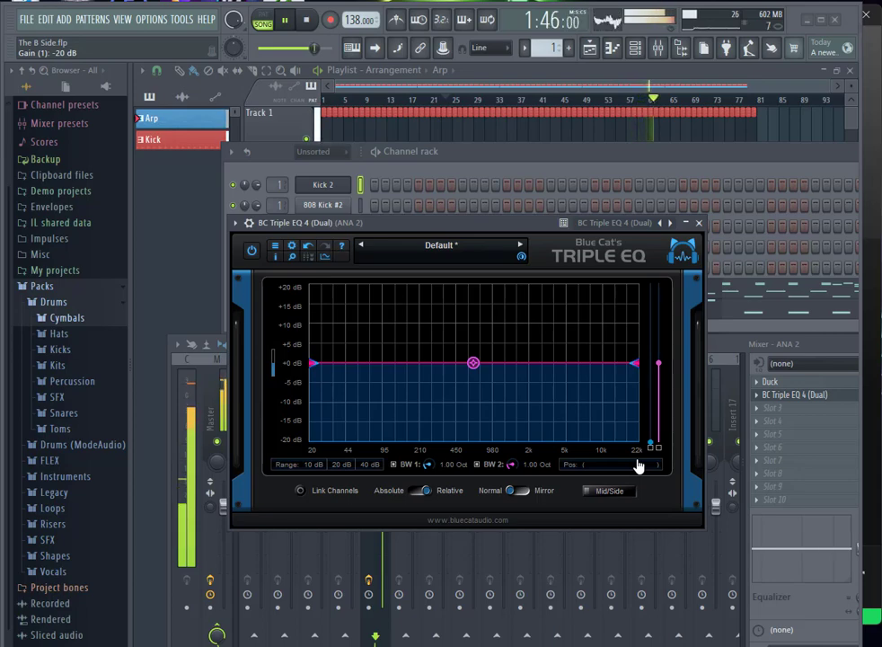
drag(629, 454, 605, 366)
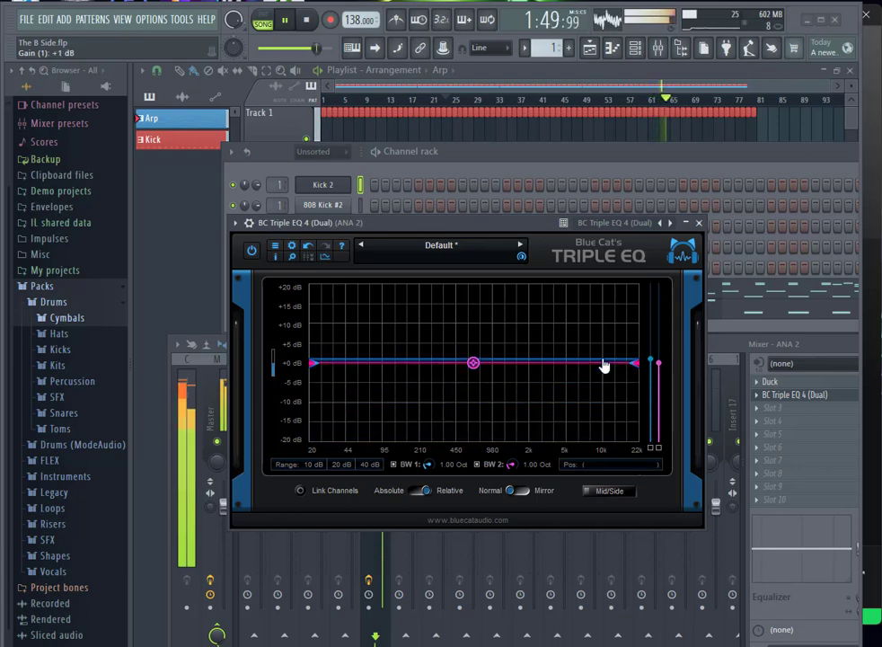
drag(605, 365, 591, 285)
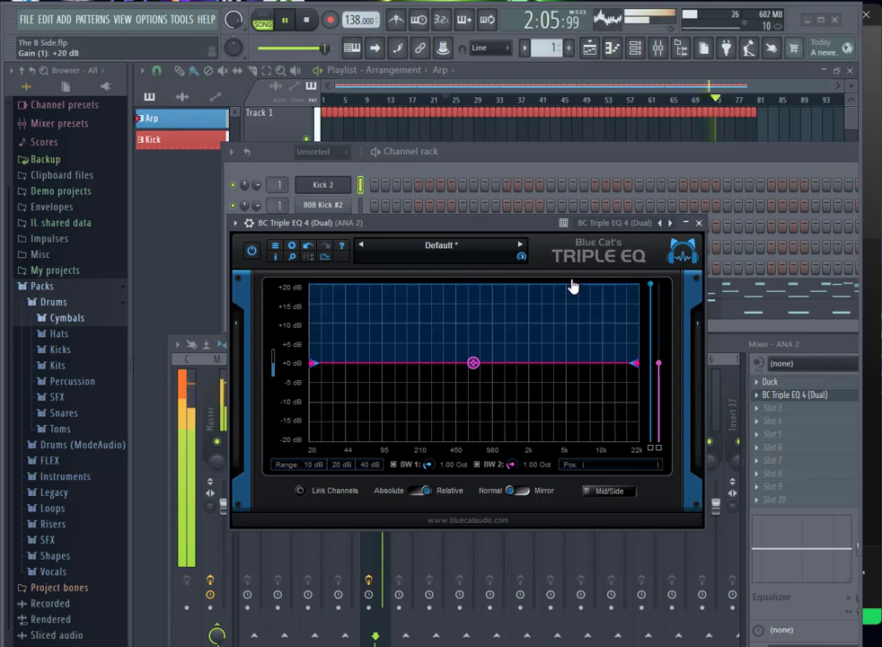
drag(572, 289, 572, 368)
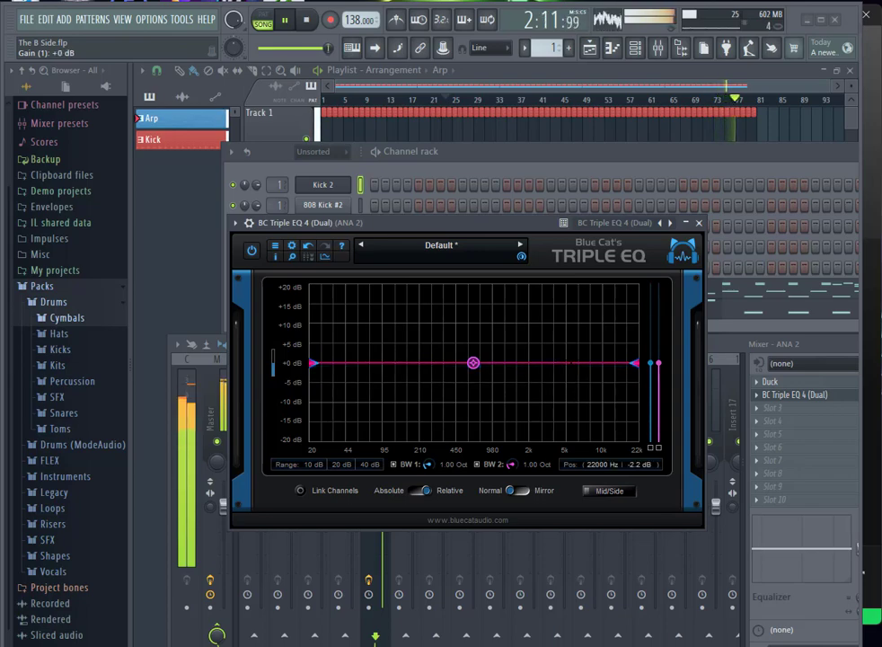
Step: Sweep the channel 2 gain between +20 dB and -20 dB, ending at about -1 dB
drag(658, 366, 627, 257)
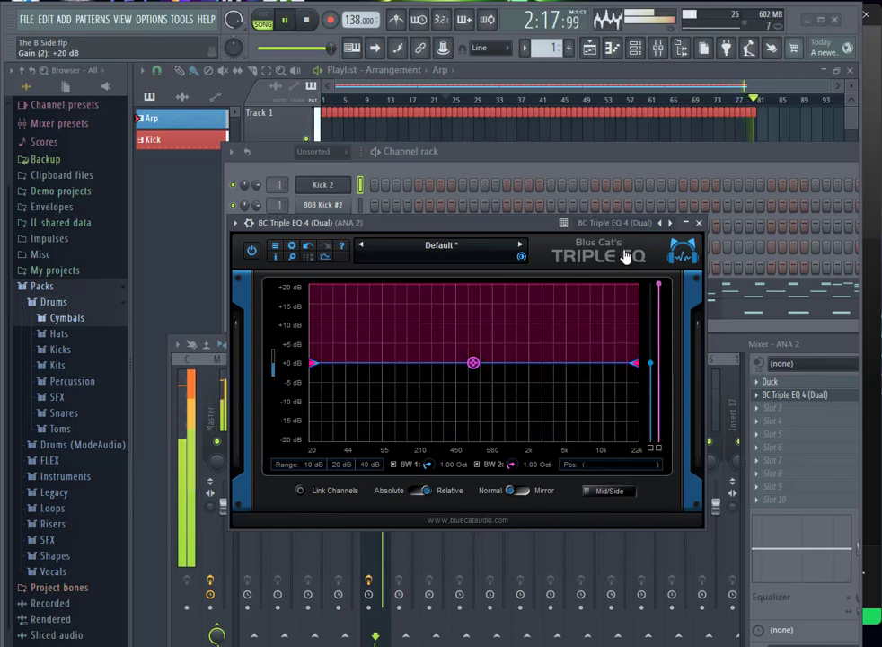
drag(626, 261, 655, 447)
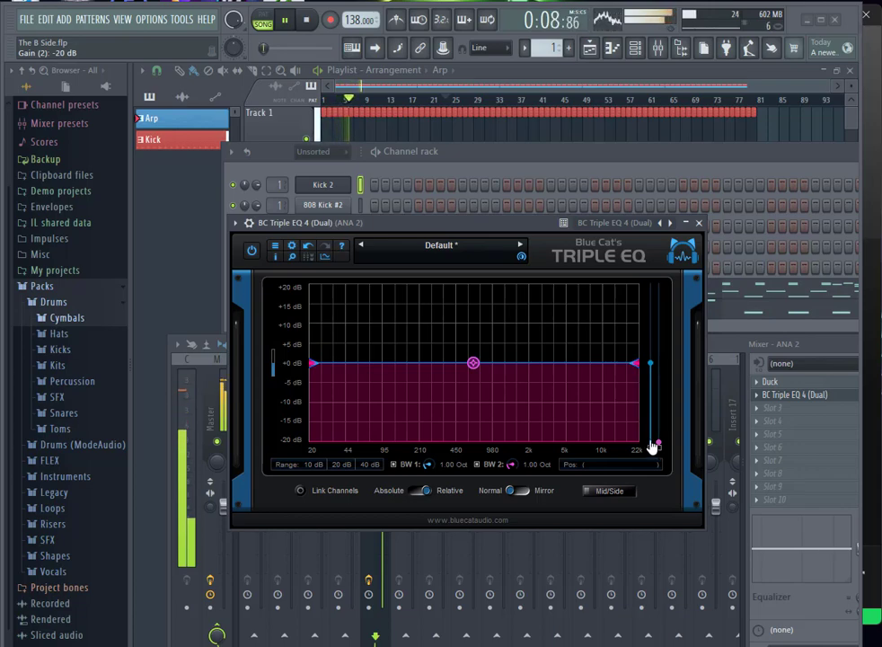
drag(655, 447, 634, 214)
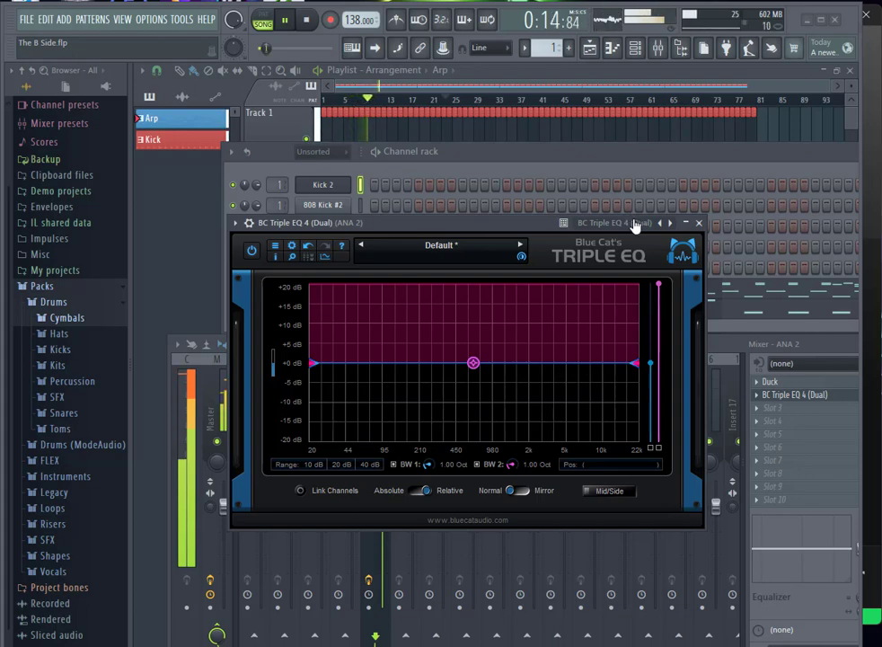
drag(645, 309, 651, 372)
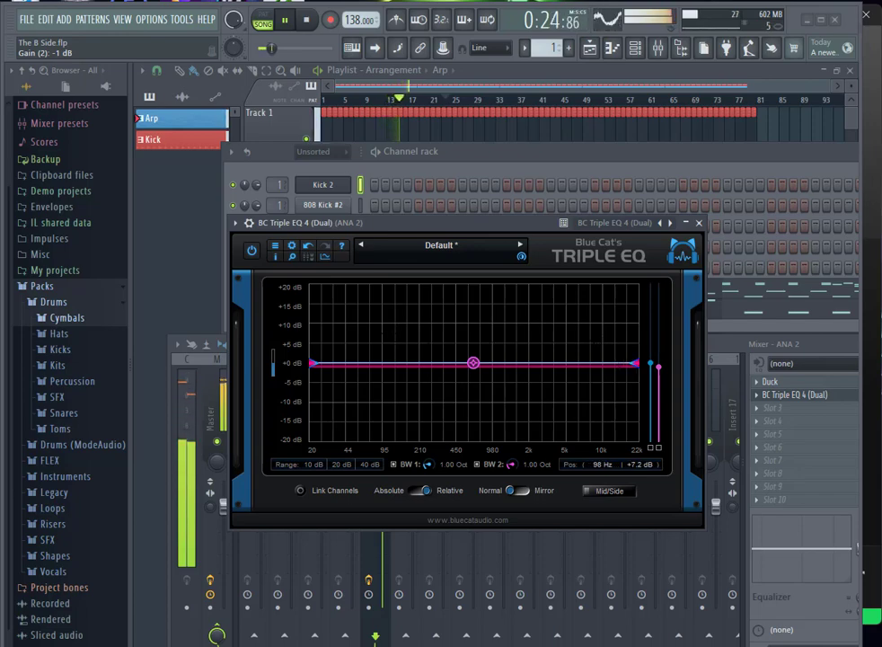
click(277, 248)
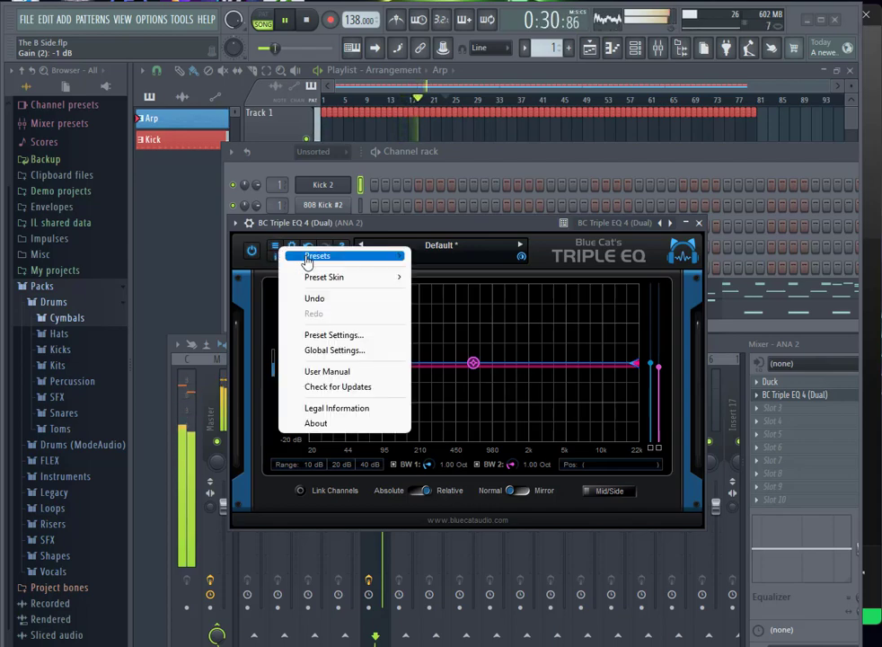
mouse_move(310, 258)
mouse_move(454, 257)
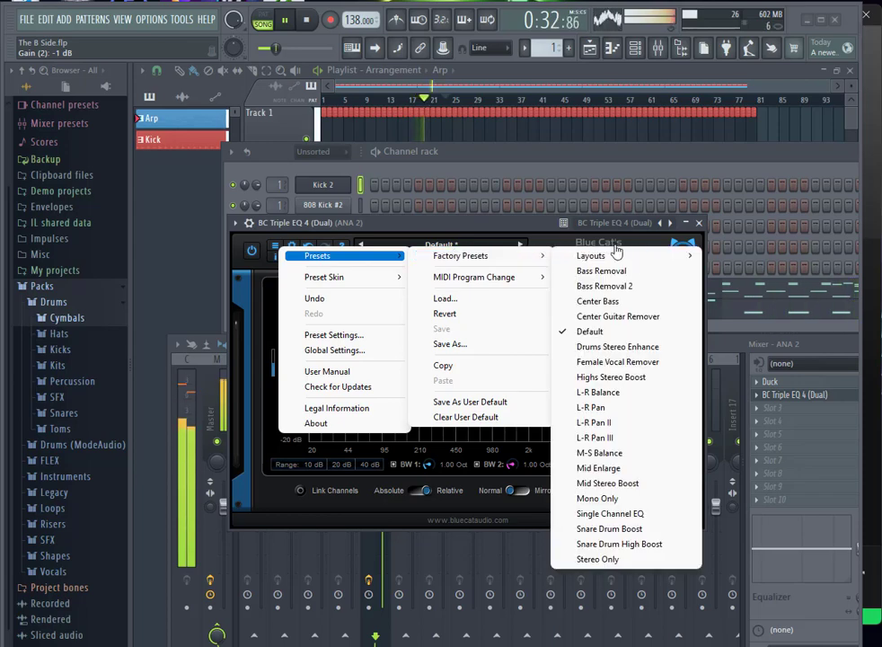
click(409, 234)
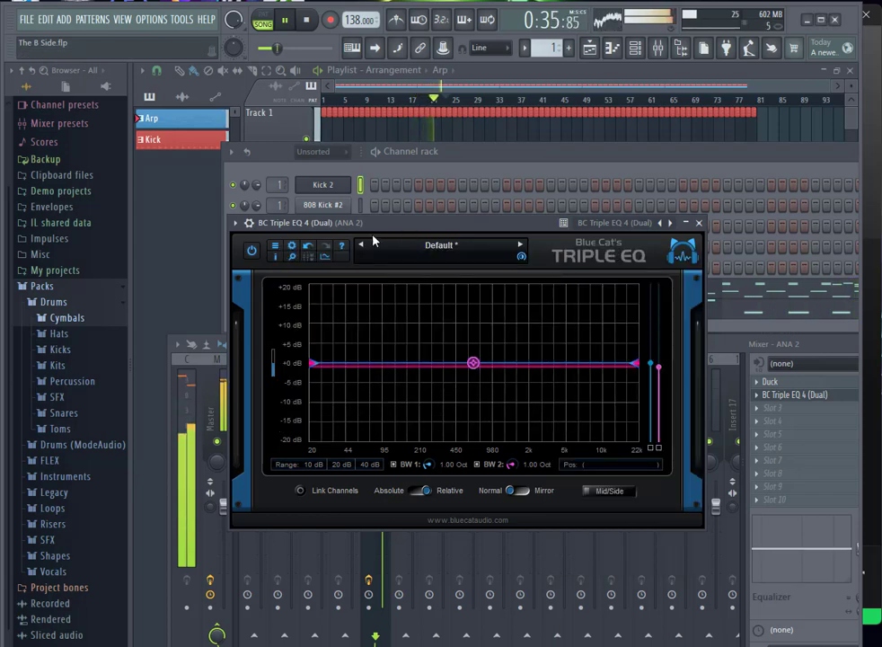
click(293, 247)
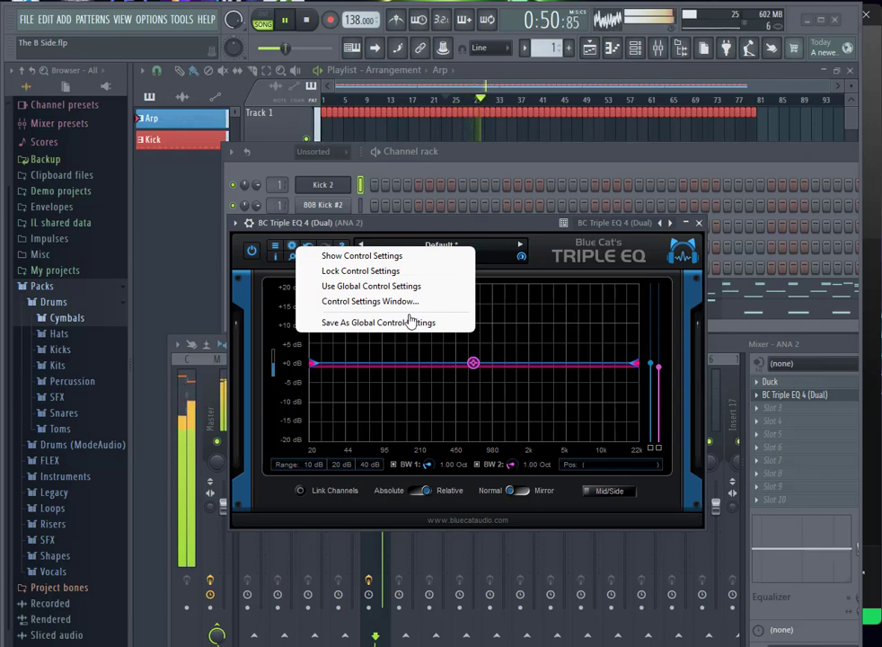
click(310, 247)
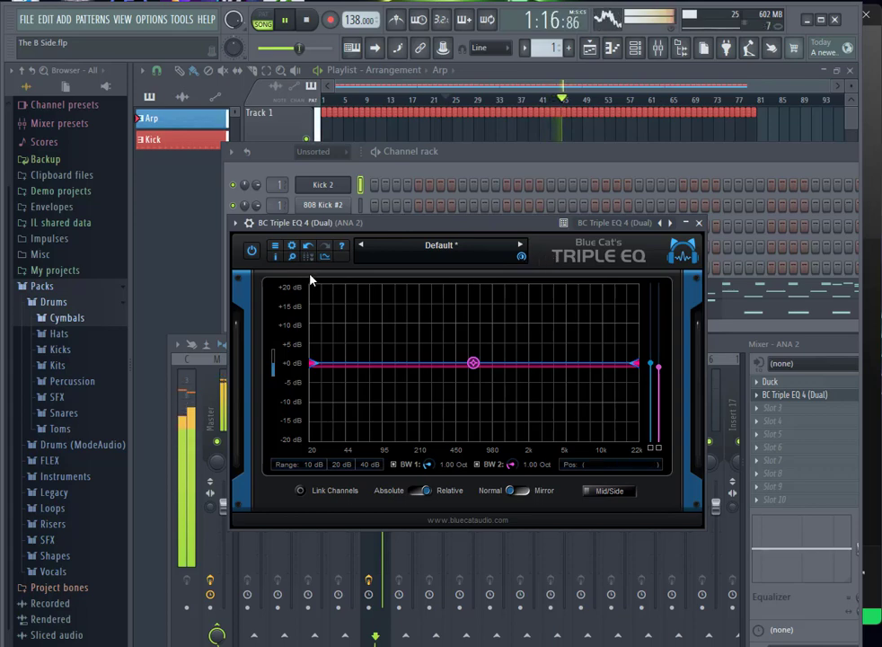
Step: Link the EQ channels and move their shared mid band to about 515 Hz at +15 dB, briefly trying Absolute mode
click(321, 500)
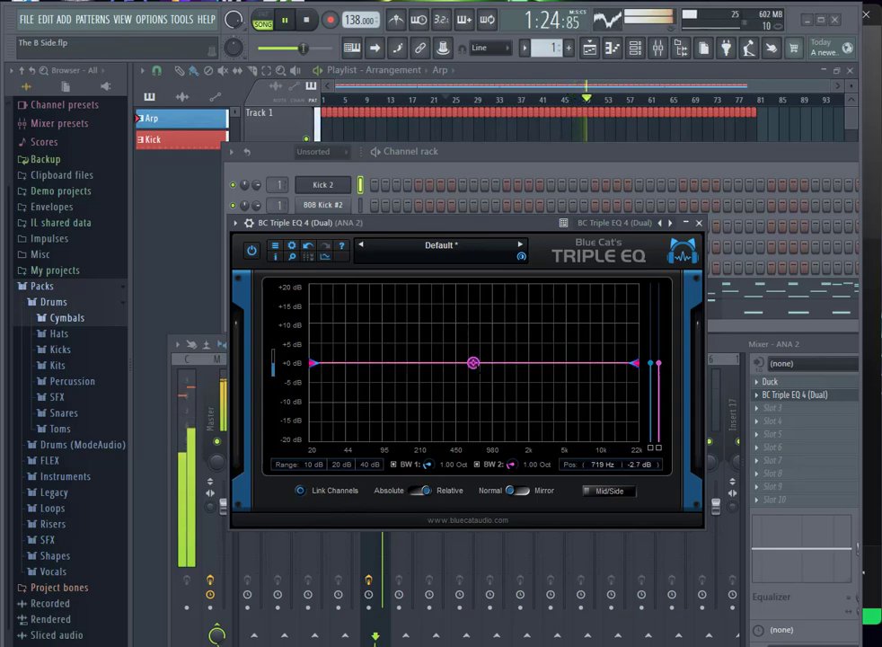
mouse_move(471, 370)
mouse_down()
mouse_move(453, 309)
mouse_move(395, 310)
mouse_move(485, 407)
mouse_move(634, 391)
mouse_move(593, 429)
mouse_move(326, 453)
mouse_move(544, 424)
mouse_move(590, 371)
mouse_move(617, 265)
mouse_move(357, 282)
mouse_move(505, 288)
mouse_move(459, 321)
mouse_move(459, 390)
mouse_move(394, 367)
mouse_move(456, 358)
mouse_move(457, 368)
mouse_up()
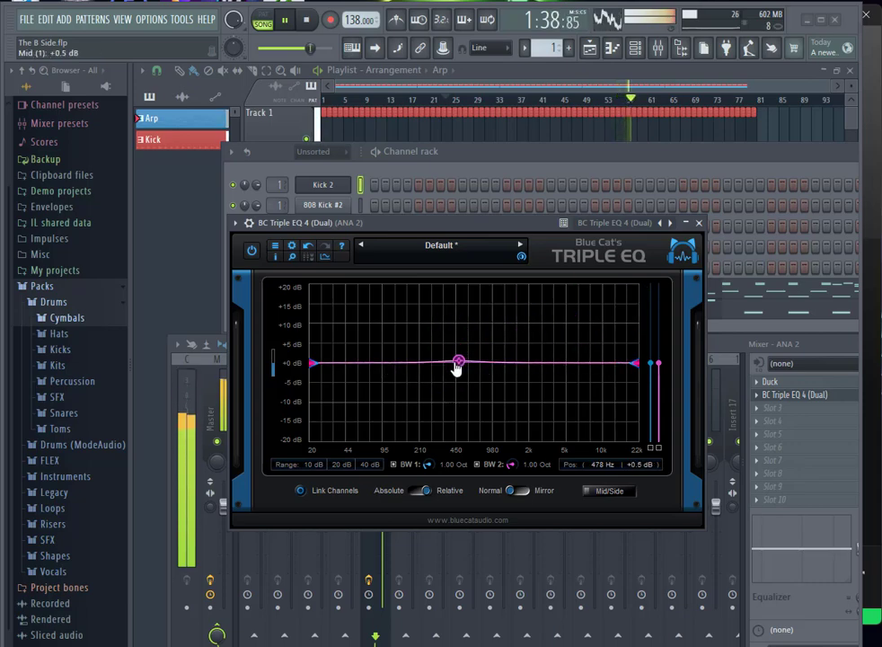
click(391, 492)
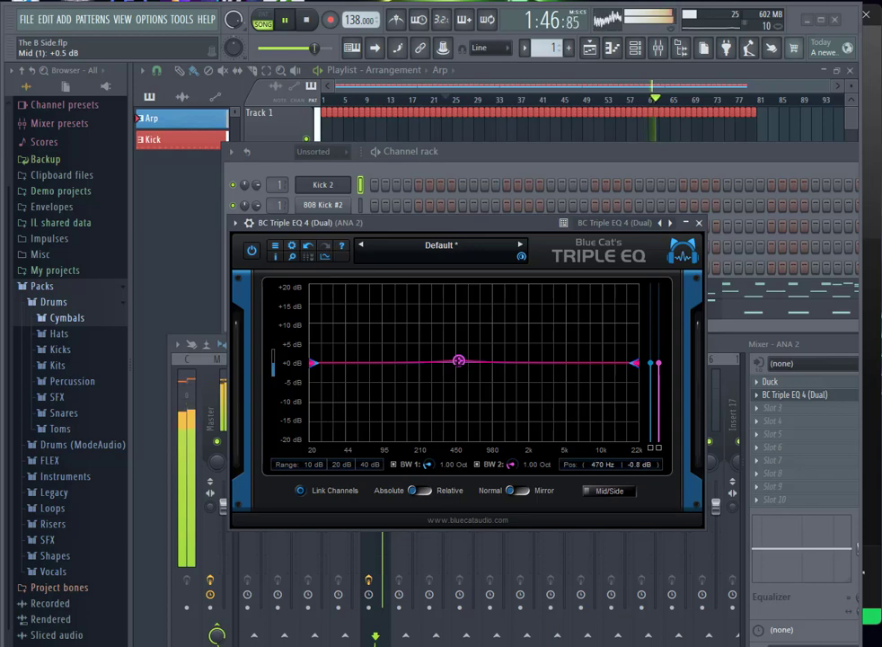
drag(461, 366, 370, 256)
drag(447, 440, 425, 316)
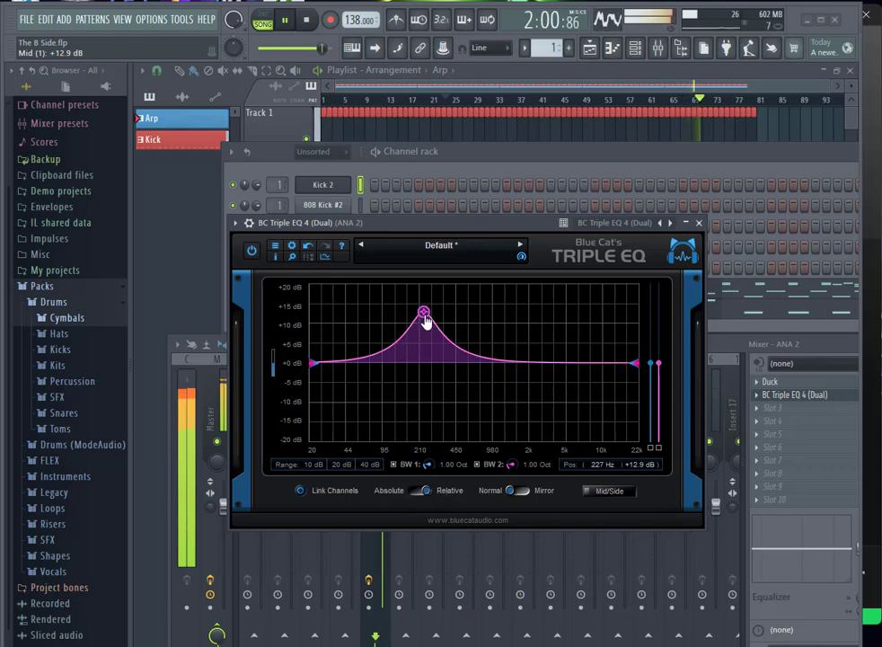
drag(423, 311, 439, 337)
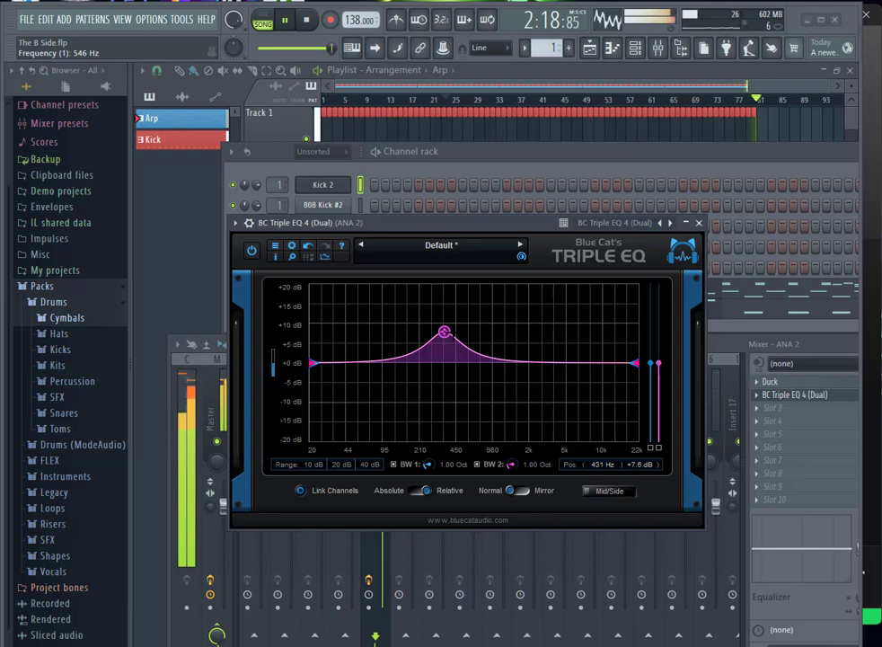
drag(446, 334, 465, 306)
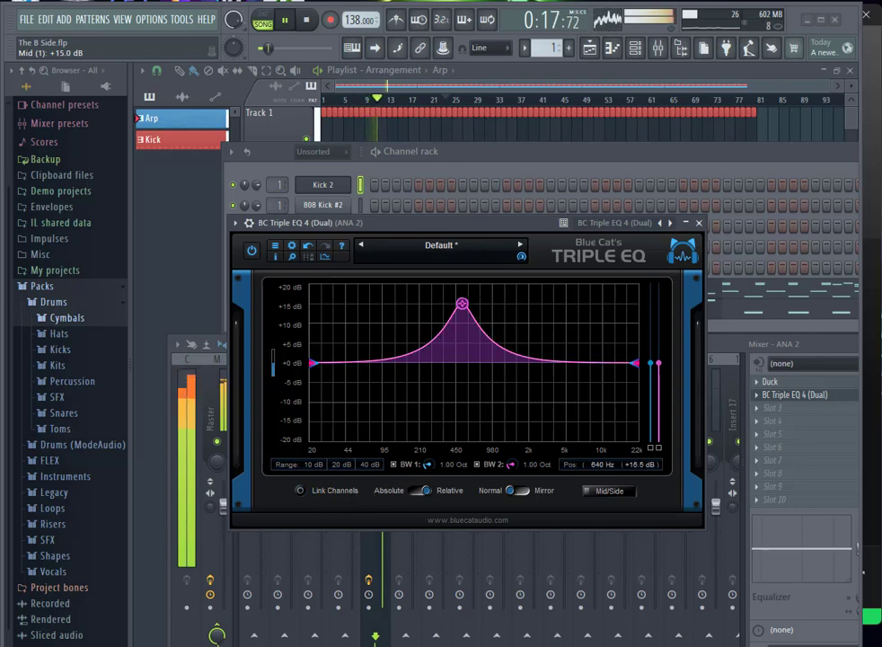
Step: With channels unlinked and Mirror mode on, lower channel 2's mid band to about -14.6 dB and move channel 1's to about 2416 Hz
drag(462, 303, 463, 340)
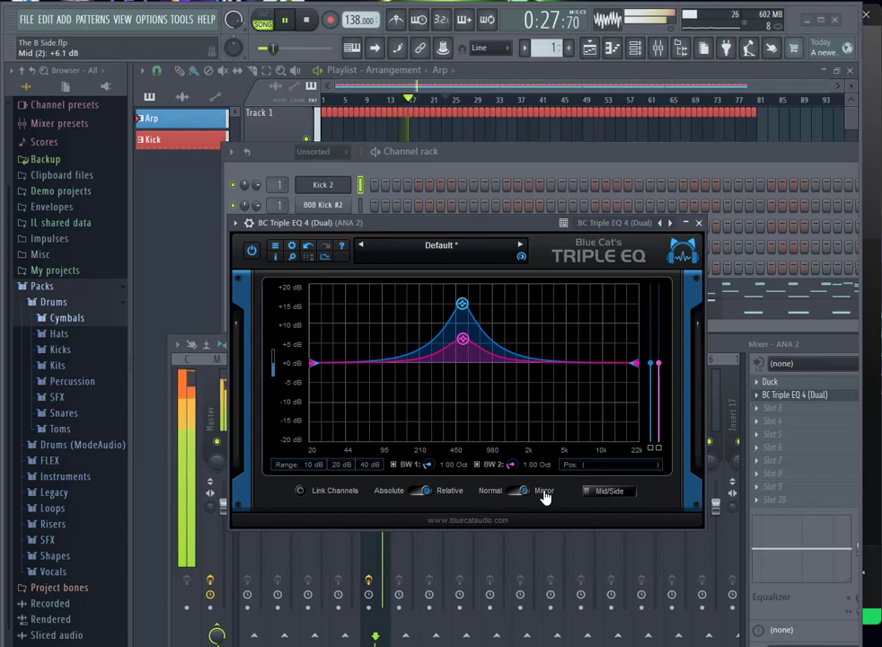
drag(462, 340, 474, 423)
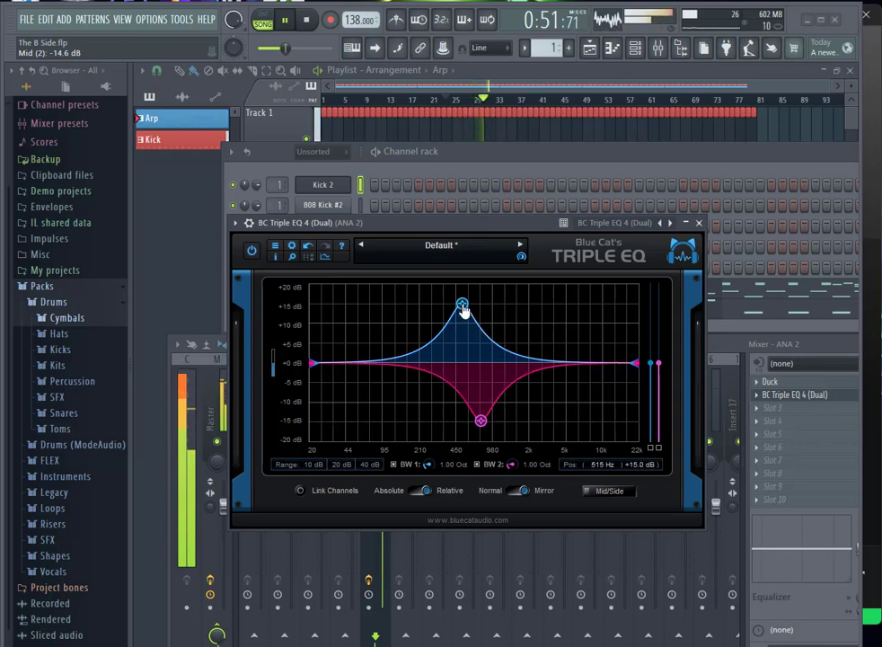
mouse_move(463, 309)
mouse_down()
mouse_move(536, 306)
mouse_move(473, 312)
mouse_move(480, 314)
mouse_up()
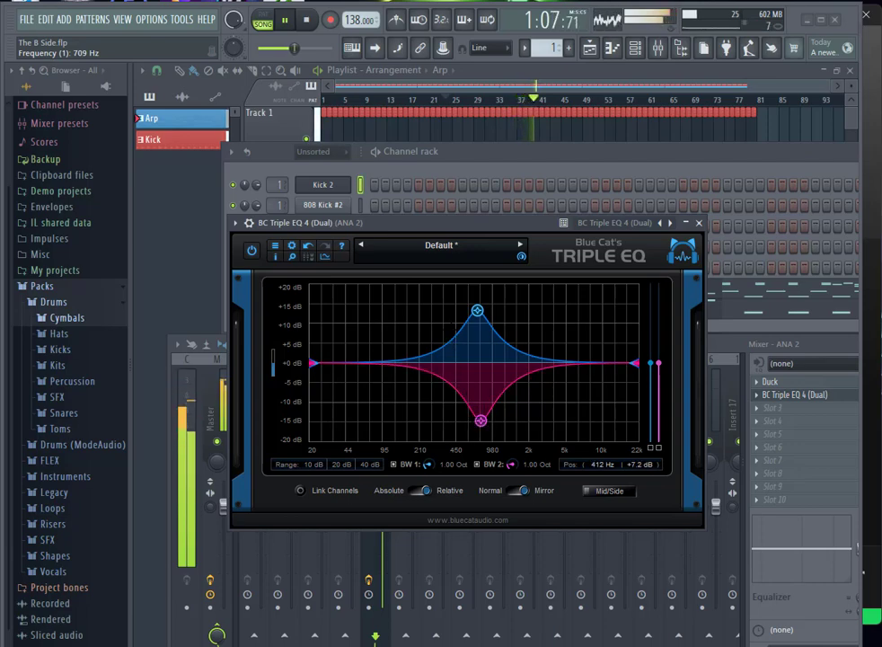
drag(477, 310, 535, 322)
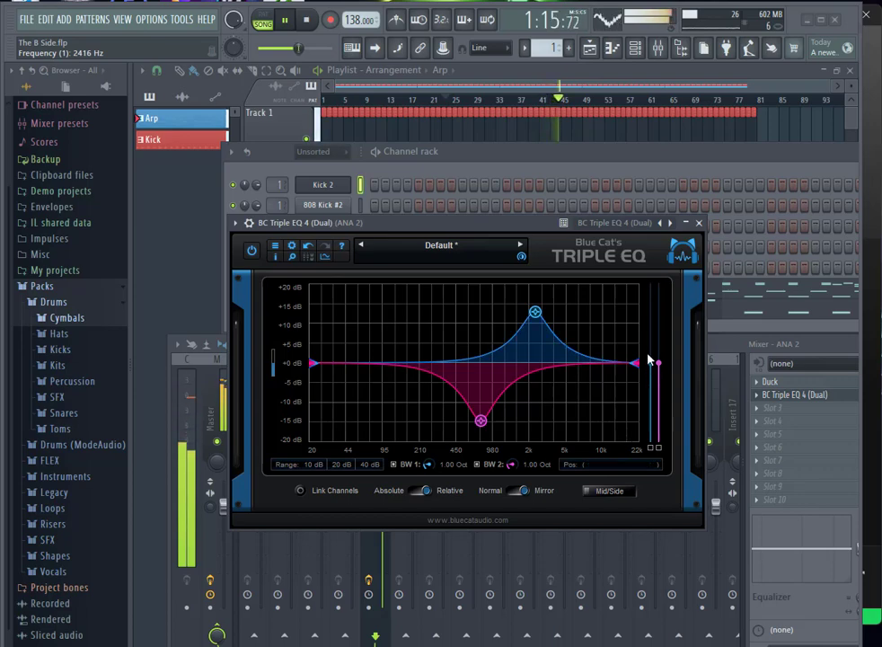
Step: Set the EQ's channel 1 gain to -20 dB and its channel 2 gain to +20 dB
drag(652, 367, 642, 465)
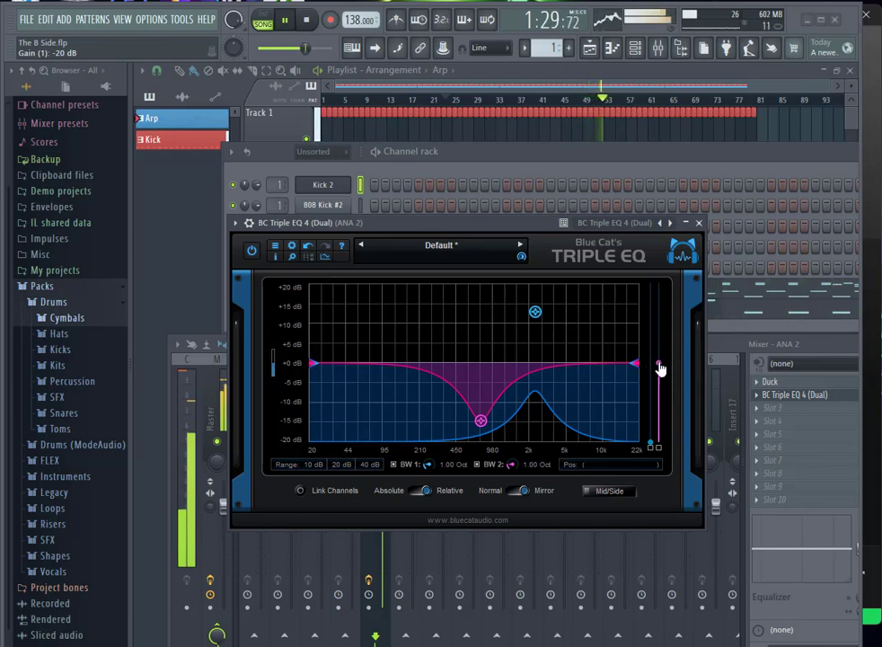
drag(657, 365, 642, 286)
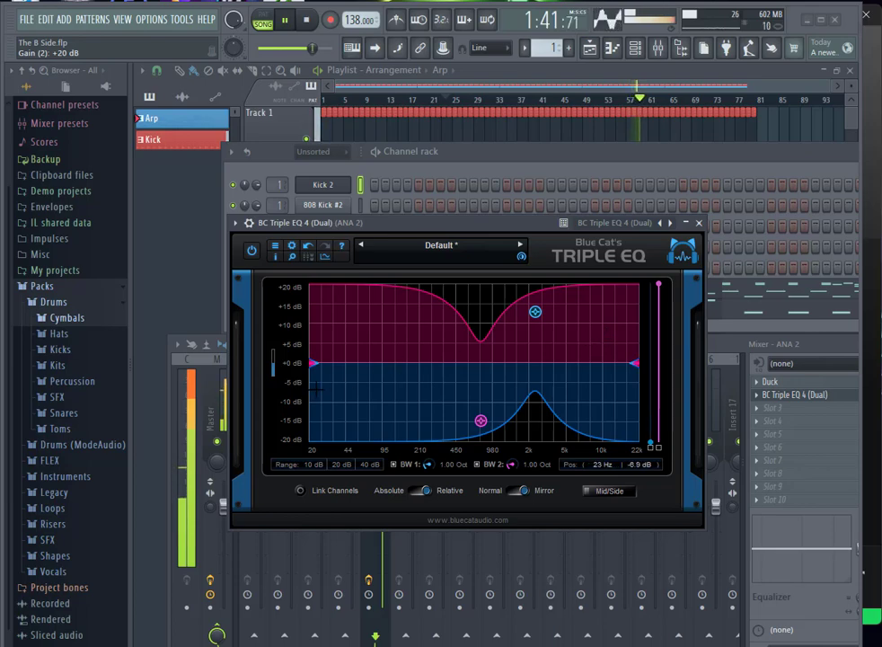
click(238, 224)
mouse_move(356, 236)
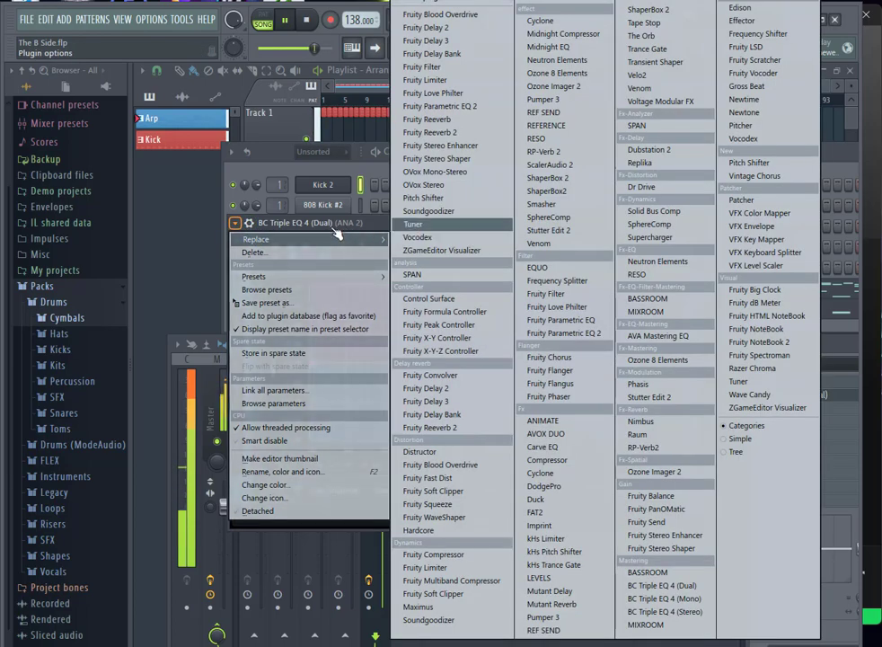
key(Escape)
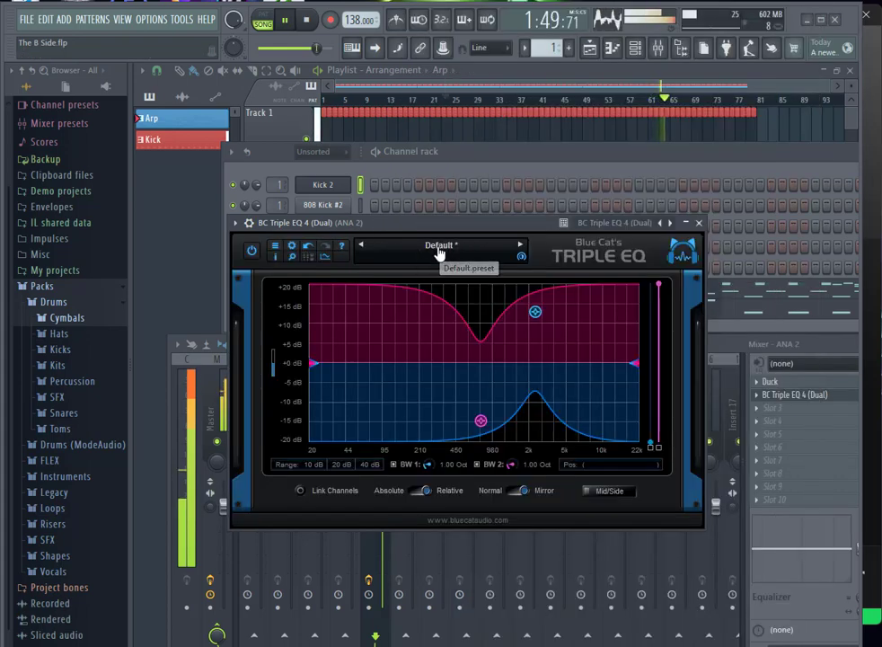
Step: Load the EQ's factory preset Bass Removal, followed by Bass Removal 2
click(441, 251)
mouse_move(572, 256)
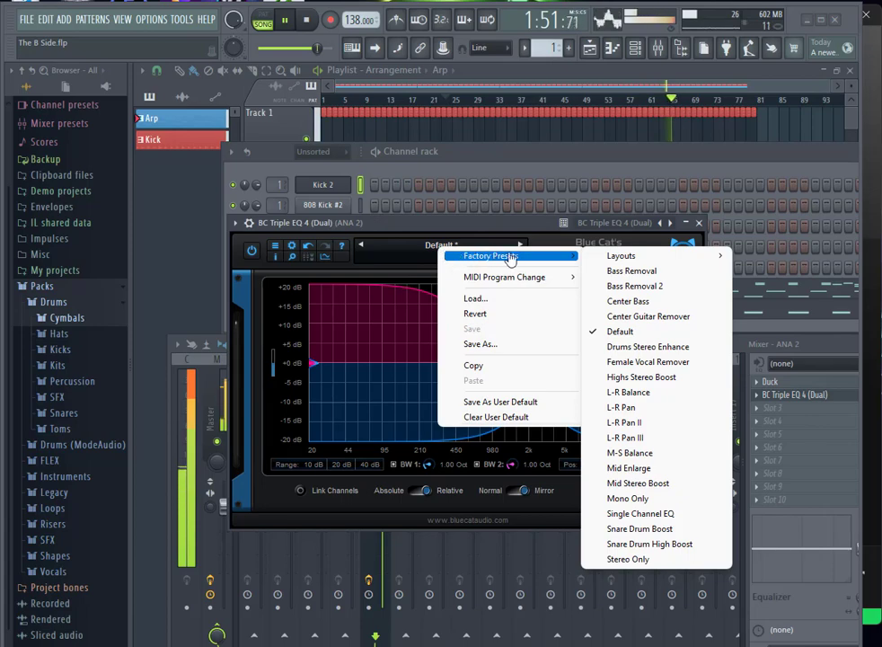
mouse_move(609, 260)
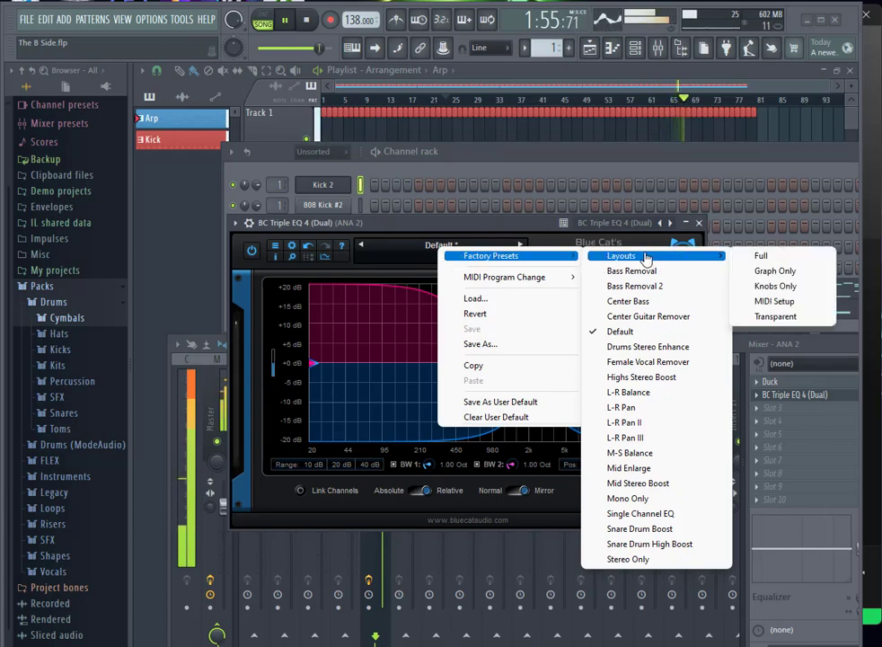
click(635, 273)
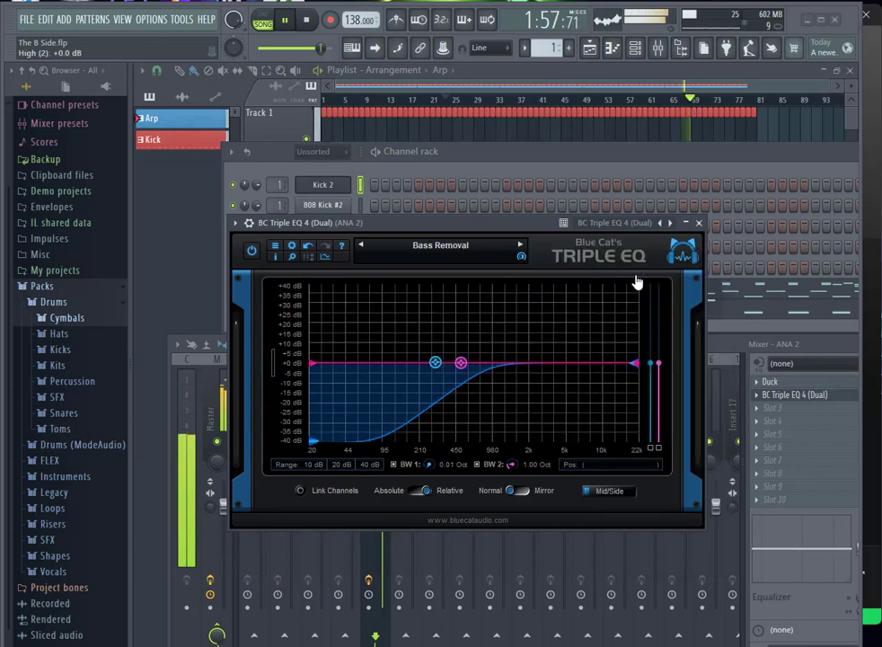
click(458, 253)
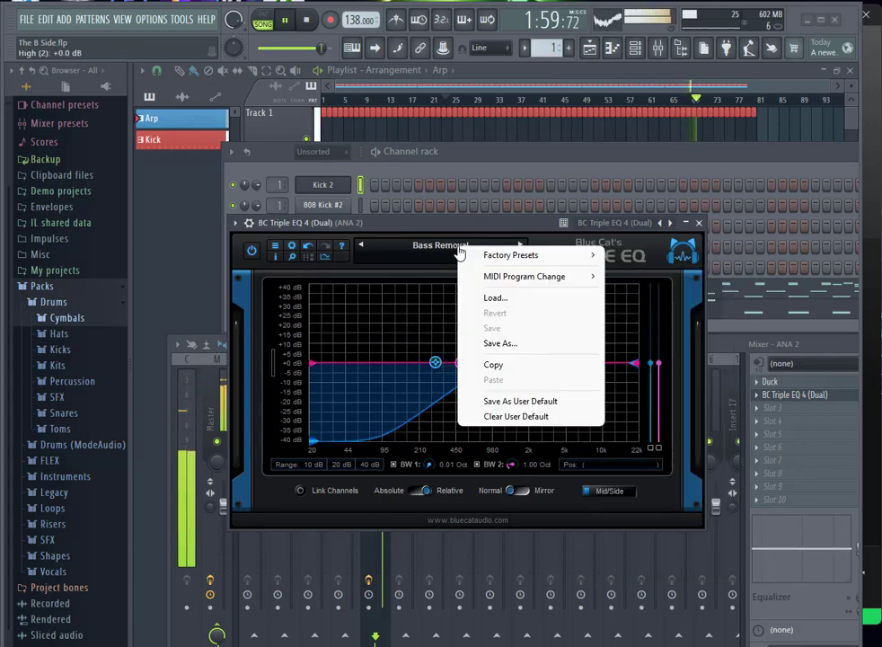
mouse_move(517, 261)
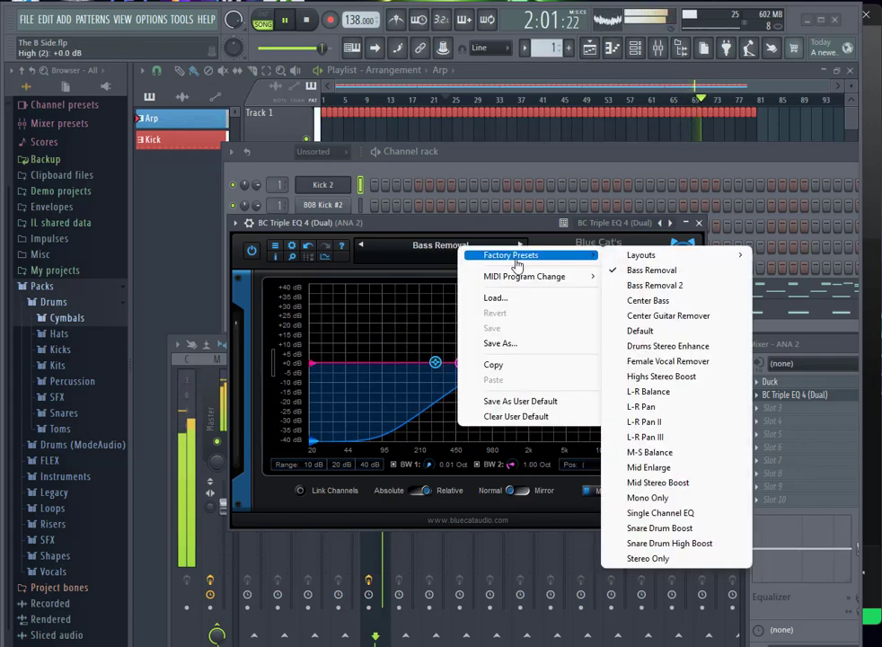
click(619, 286)
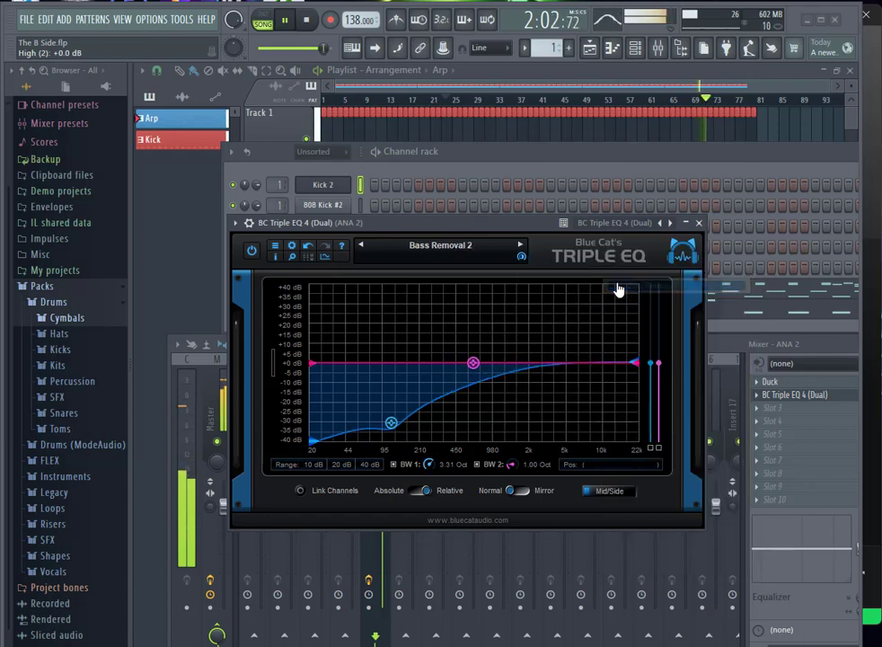
Step: Audition the Center Bass and Center Guitar Remover factory presets in the EQ
click(459, 251)
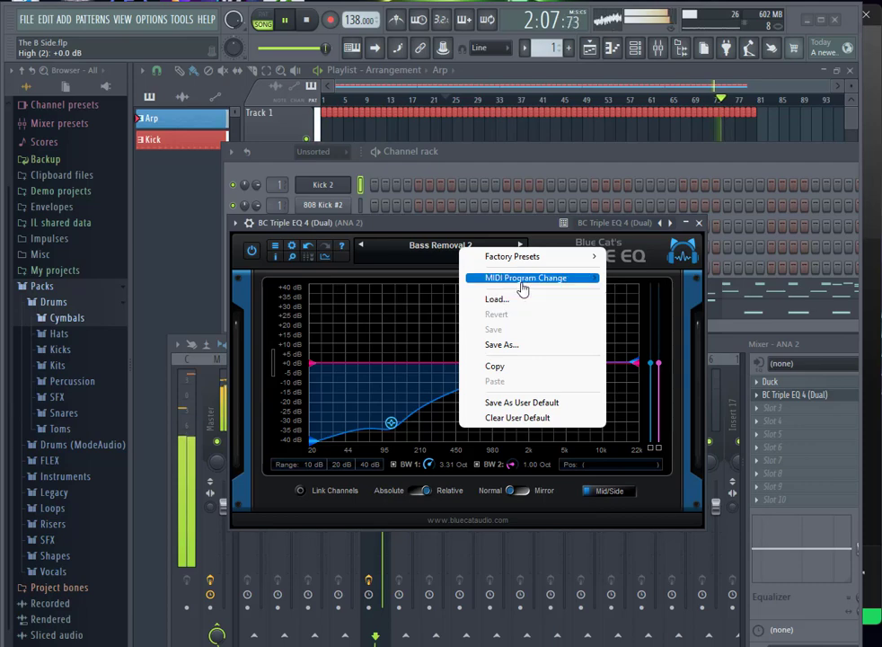
mouse_move(523, 288)
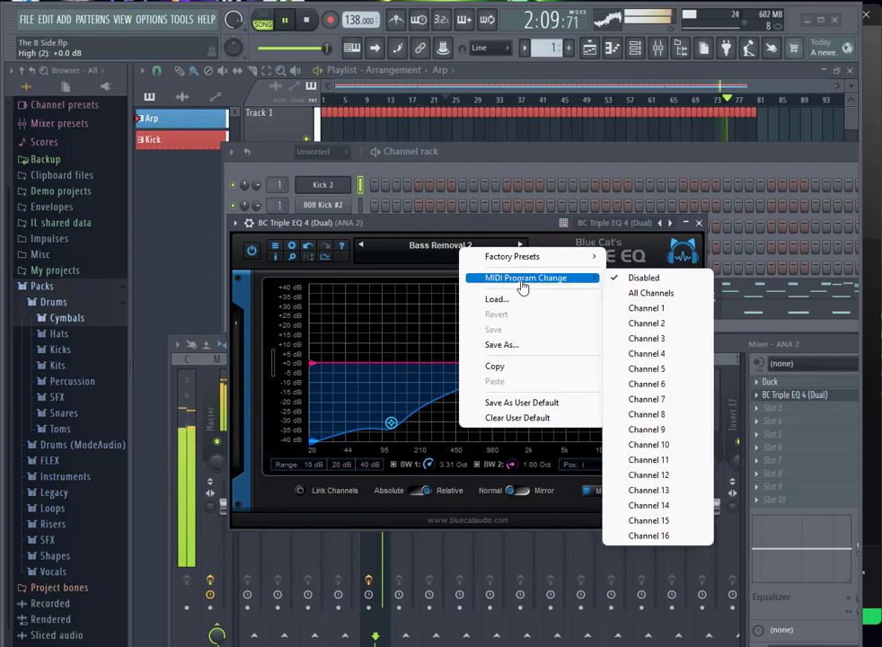
mouse_move(537, 257)
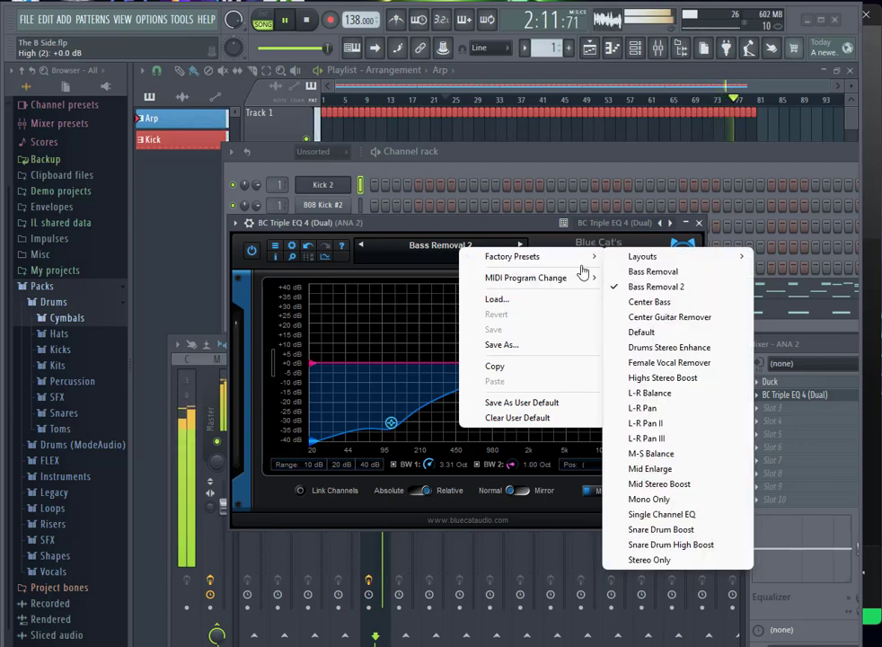
click(640, 303)
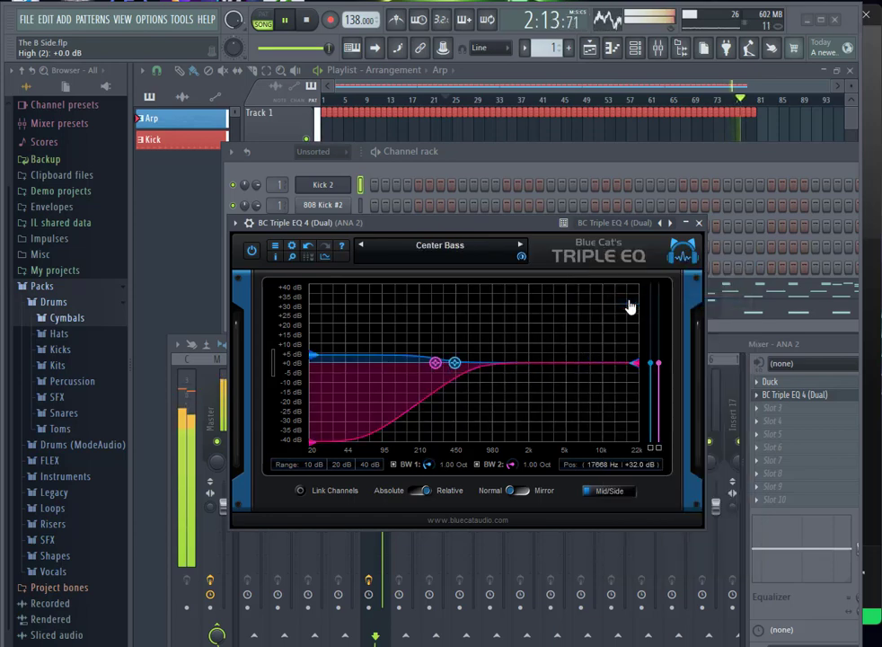
click(457, 246)
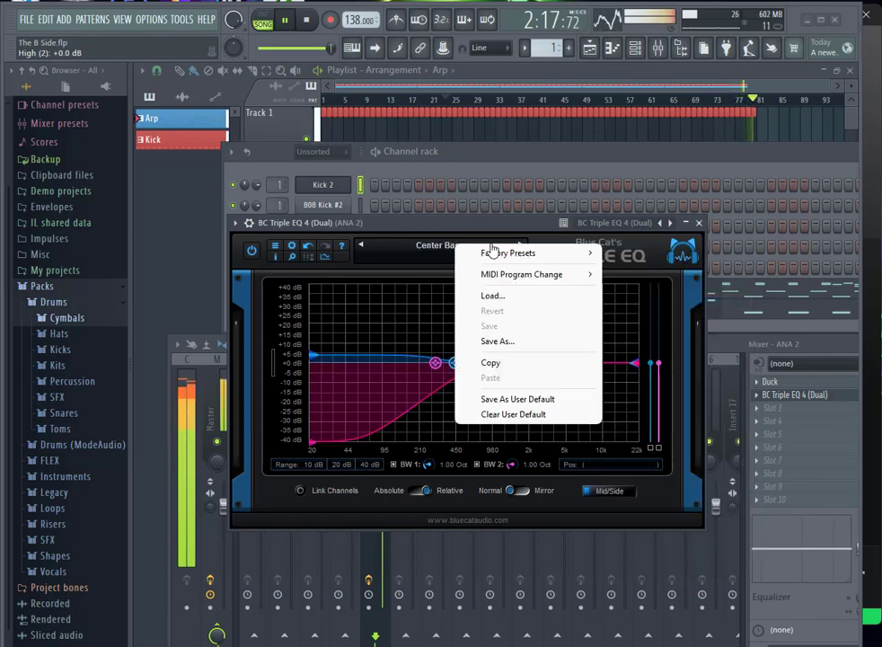
mouse_move(492, 253)
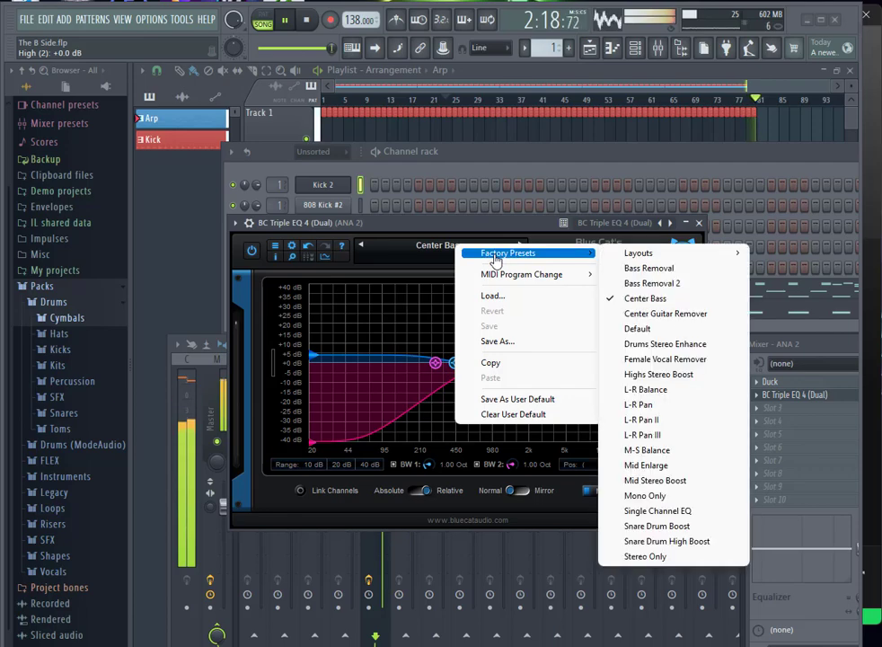
click(640, 313)
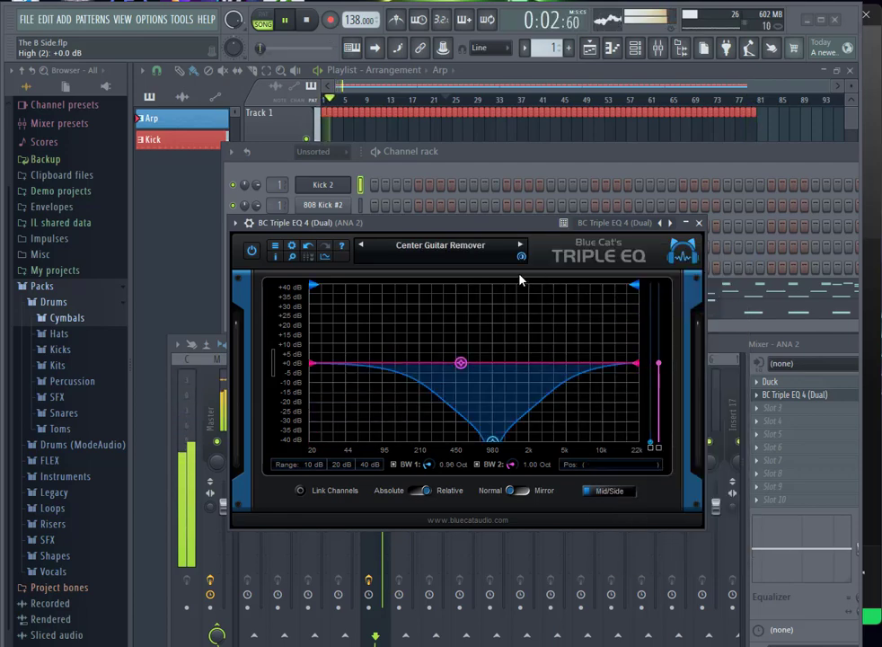
Step: Reset the EQ with the Default factory preset and apply the Drums Stereo Enhance preset
click(493, 246)
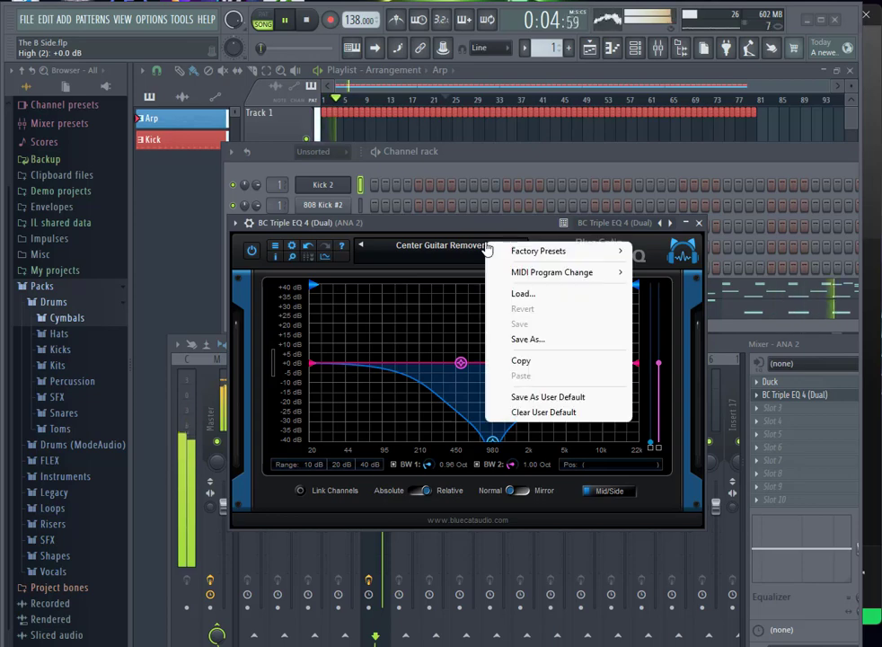
mouse_move(530, 250)
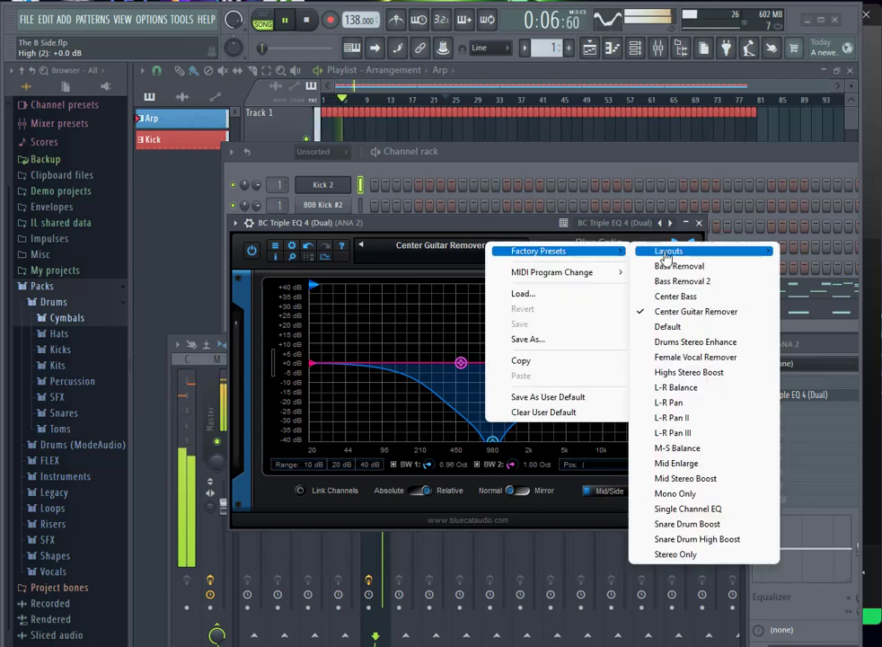
click(669, 327)
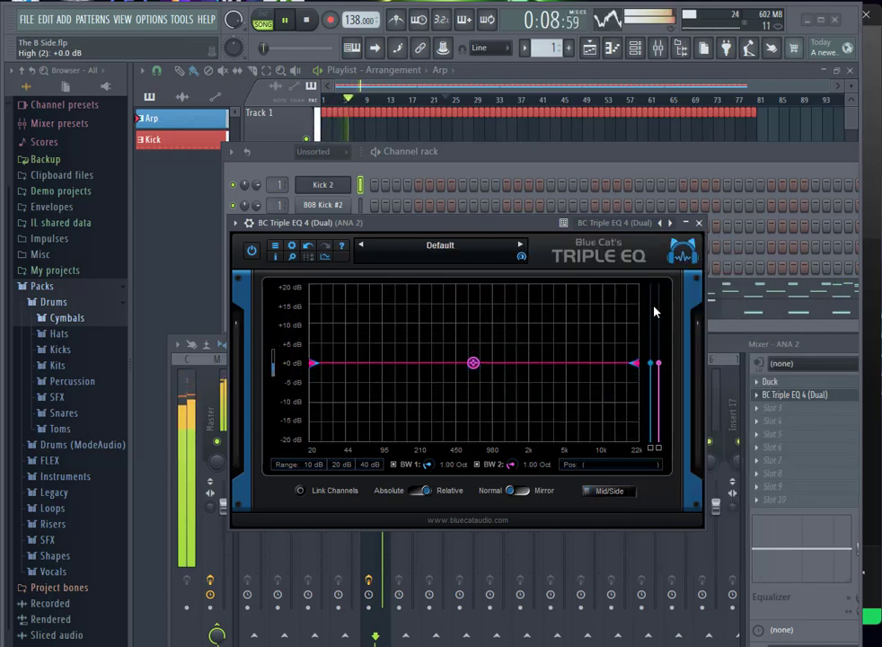
click(446, 250)
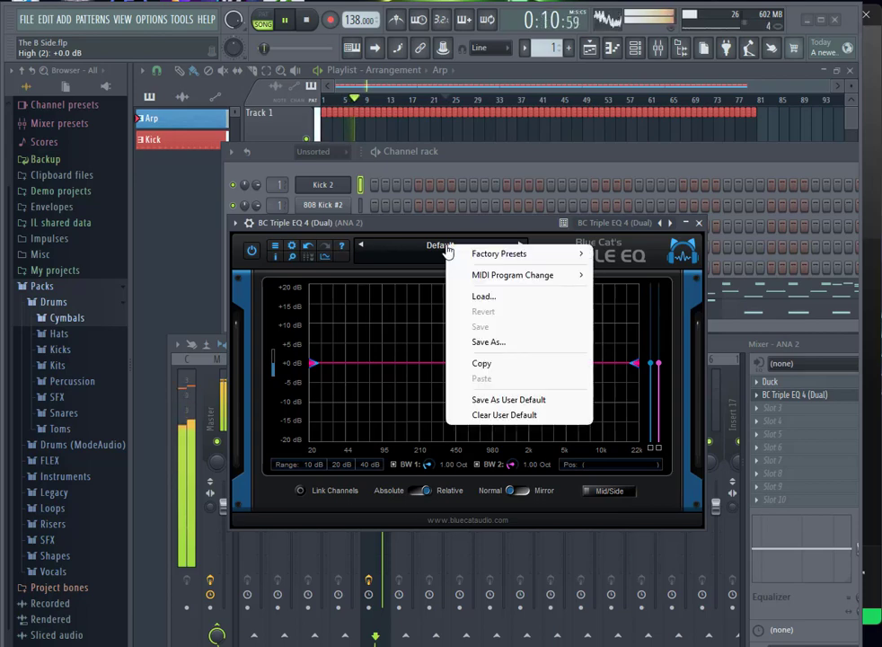
mouse_move(503, 256)
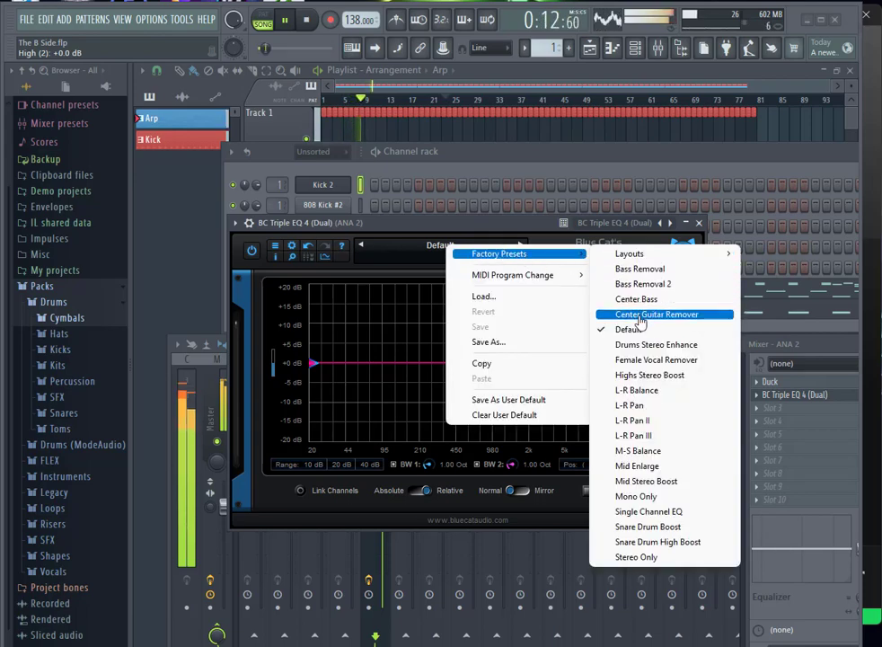
click(645, 345)
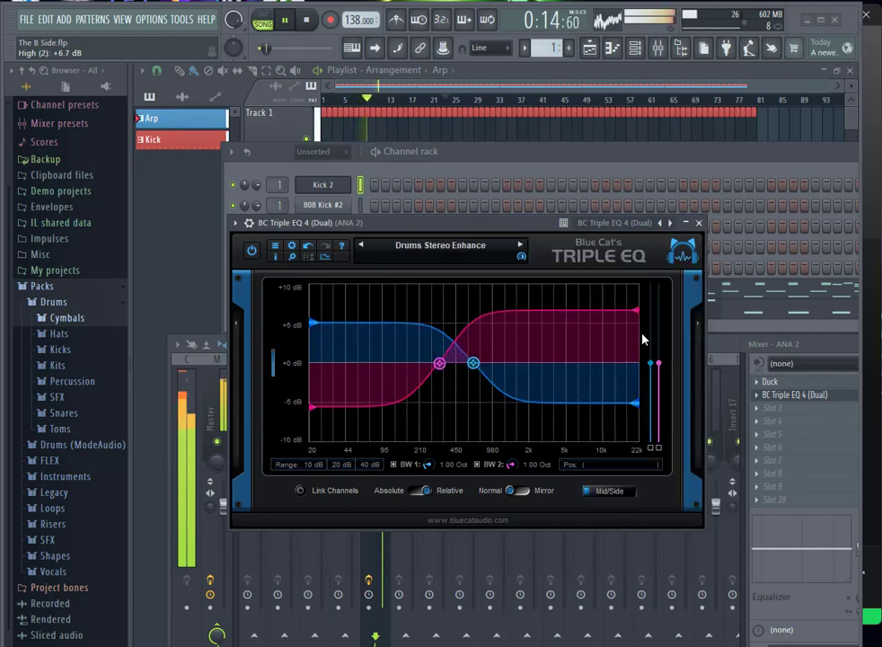
Step: Switch the EQ to the Female Vocal Remover factory preset, followed by Highs Stereo Boost
click(447, 255)
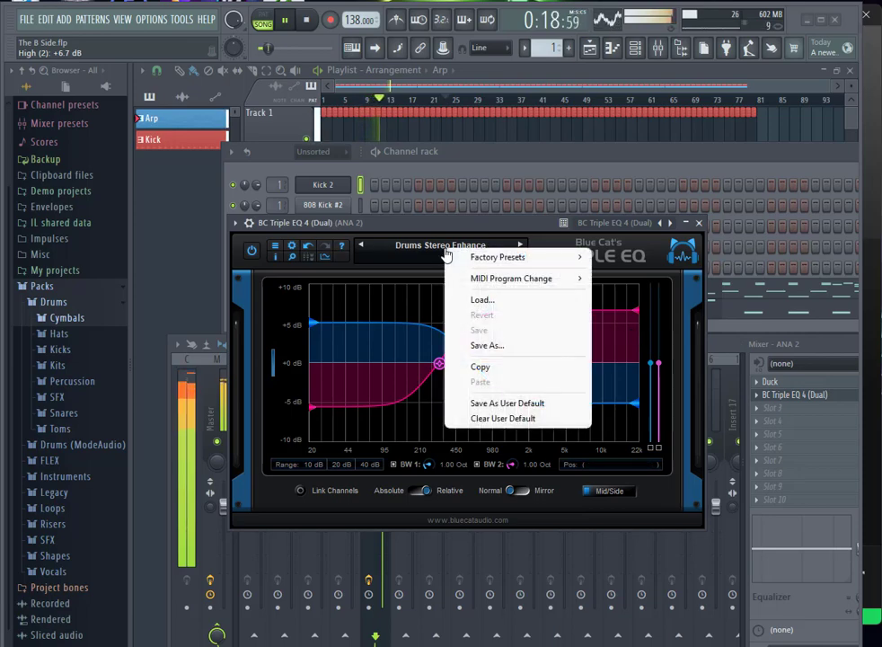
mouse_move(520, 258)
mouse_move(620, 267)
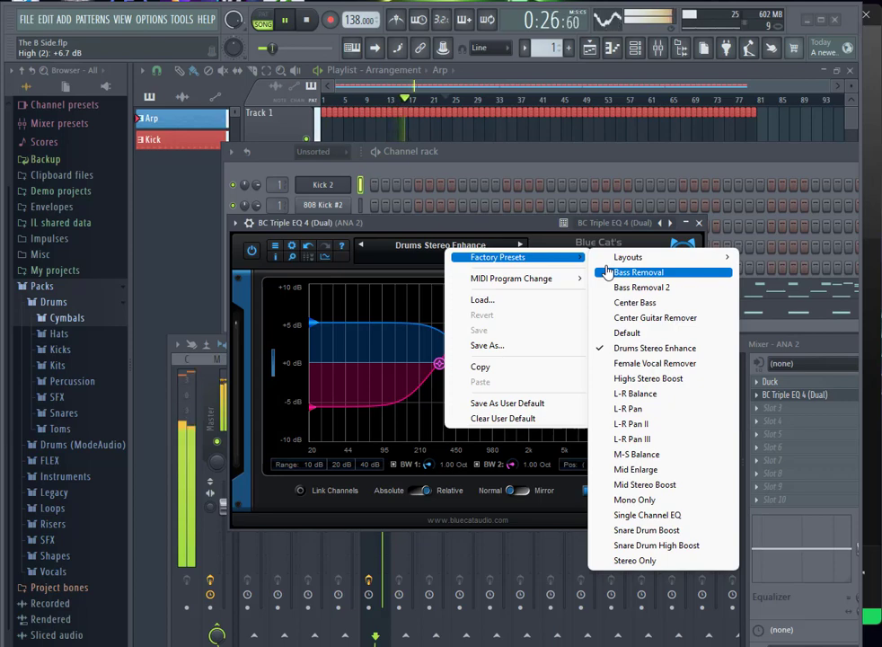
click(626, 364)
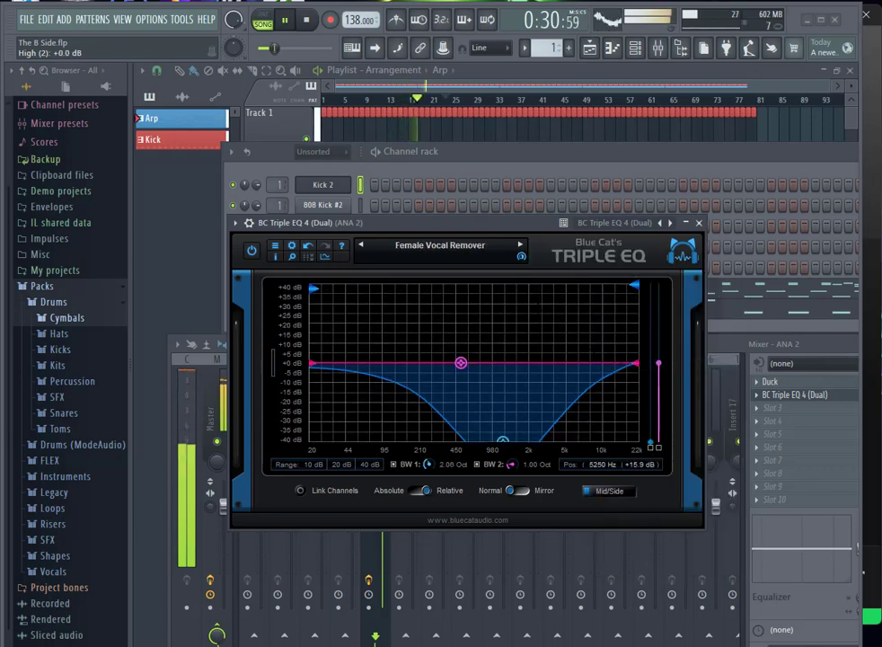
click(478, 249)
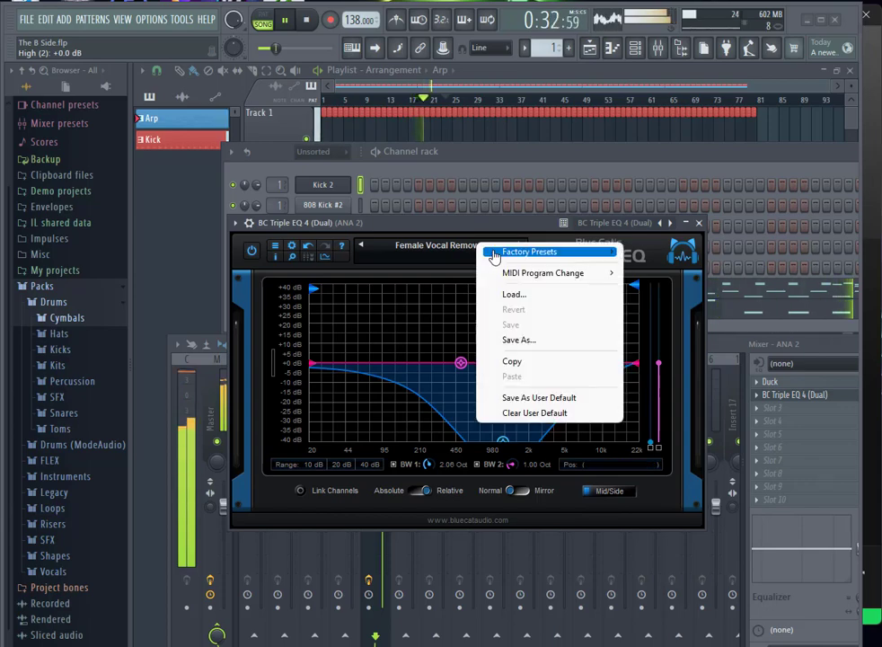
mouse_move(539, 252)
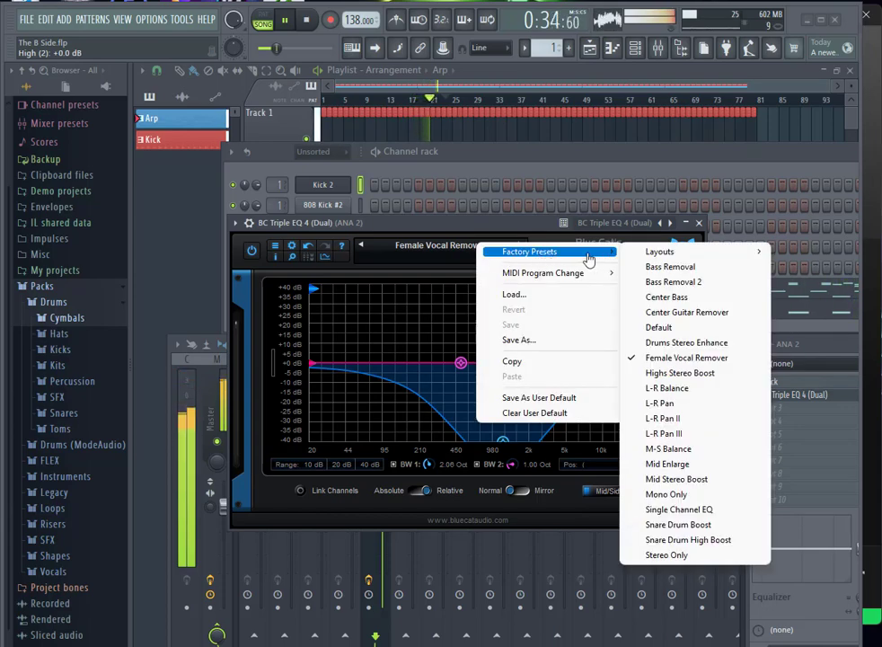
click(653, 373)
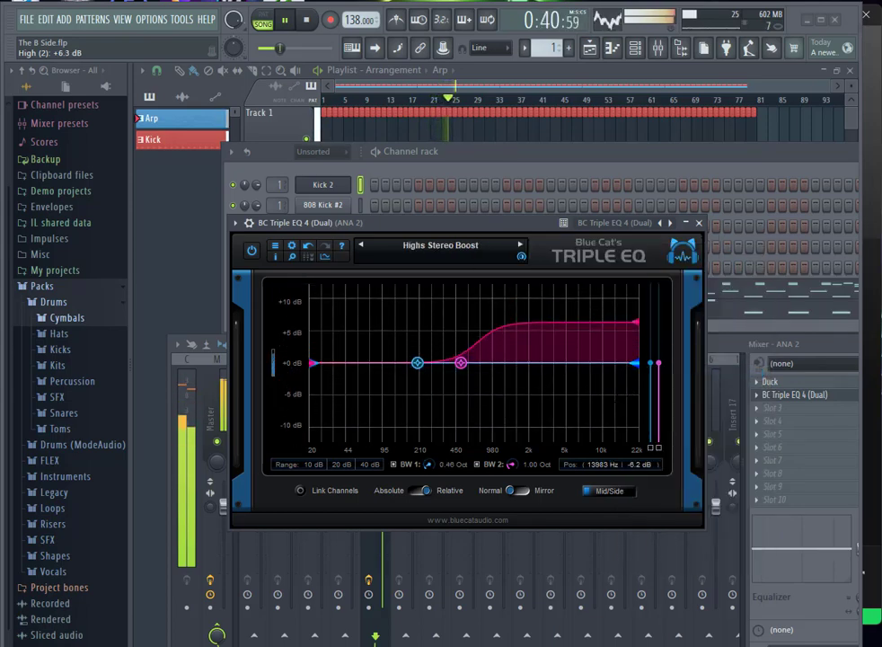
Step: Try the L-R Balance factory preset on the EQ, followed by L-R Pan
click(478, 251)
mouse_move(479, 250)
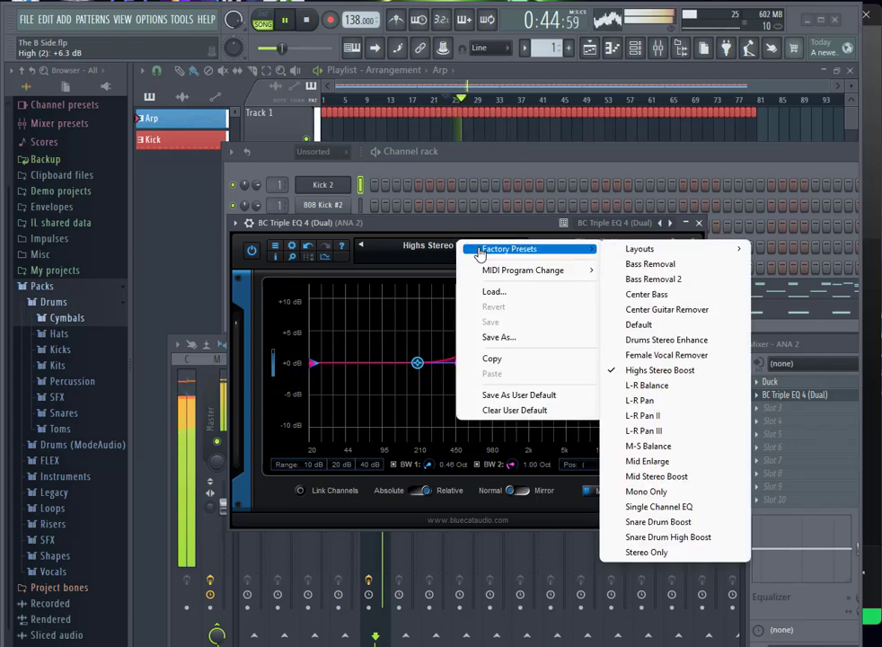
click(637, 386)
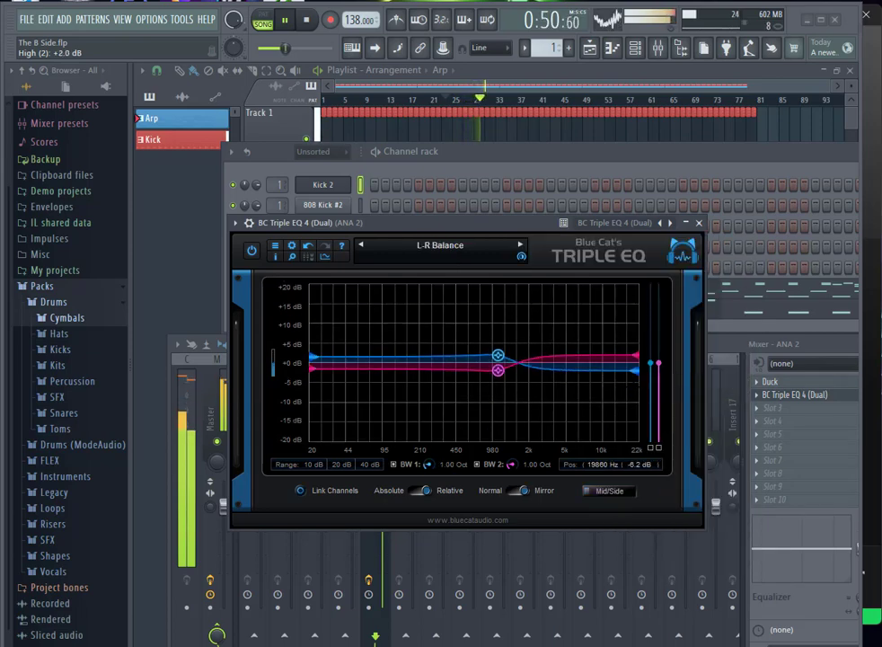
click(446, 248)
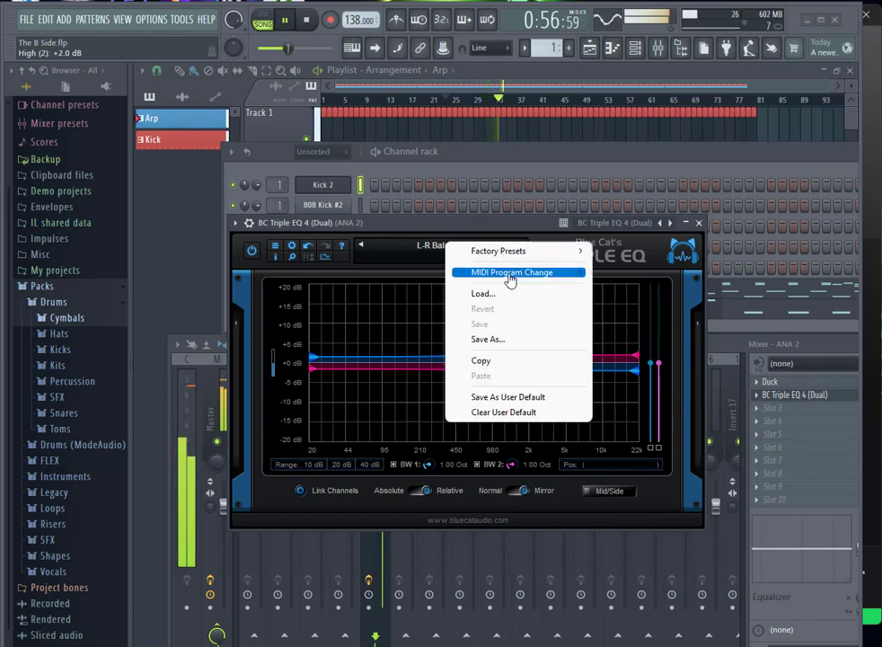
mouse_move(524, 252)
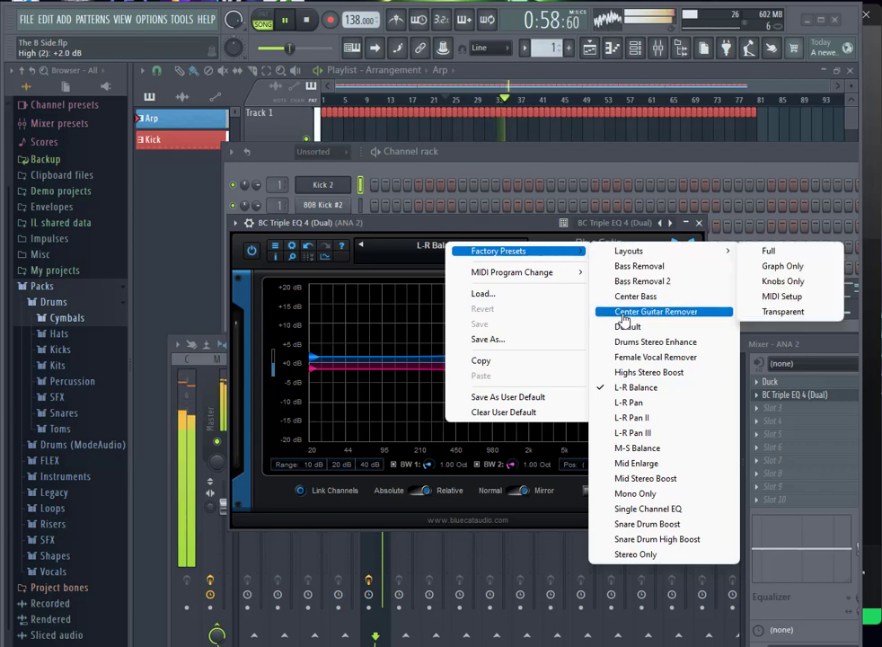
click(631, 403)
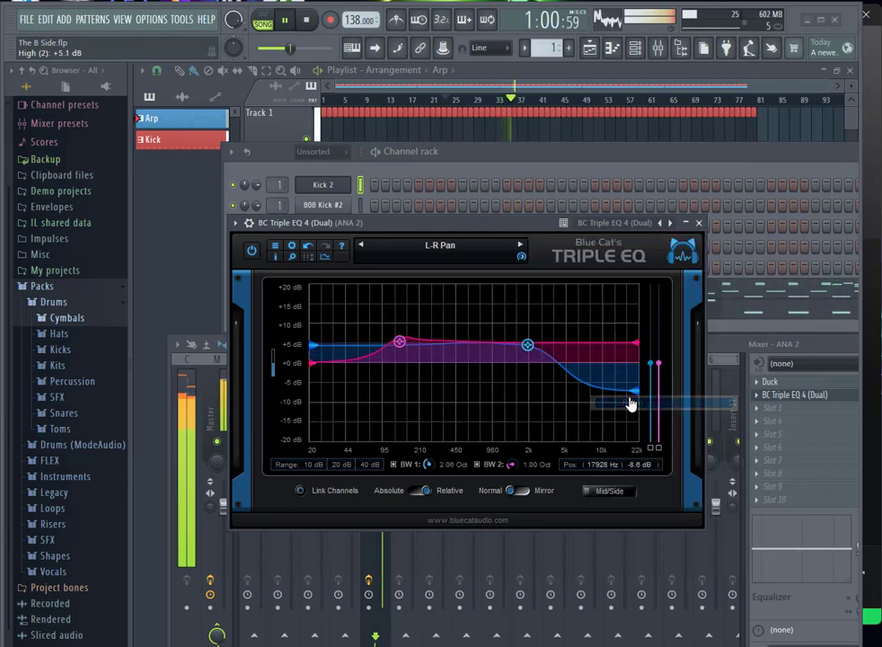
Step: Load the L-R Pan II factory preset in the EQ, and replace it with L-R Pan III
click(445, 248)
mouse_move(517, 252)
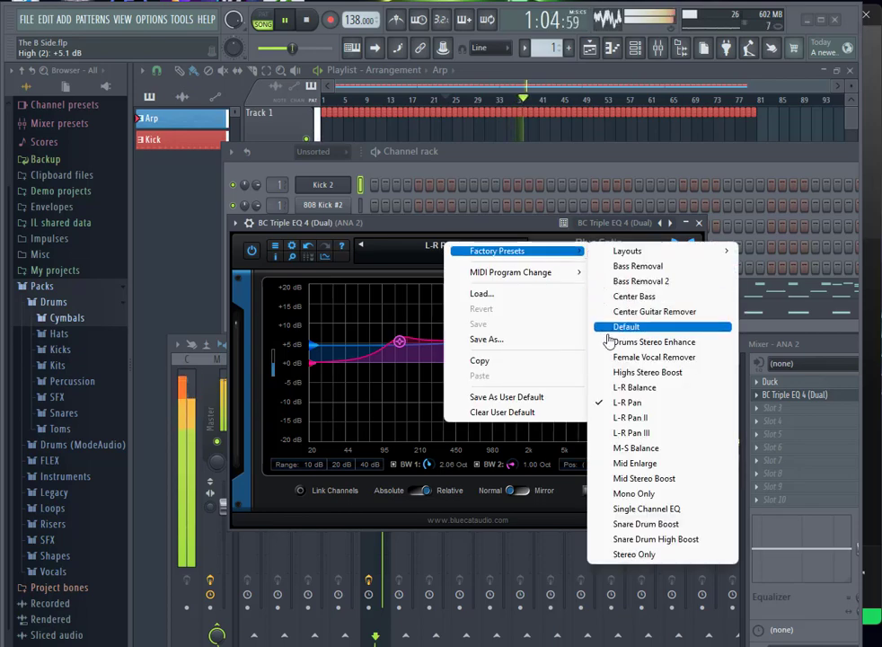
click(618, 418)
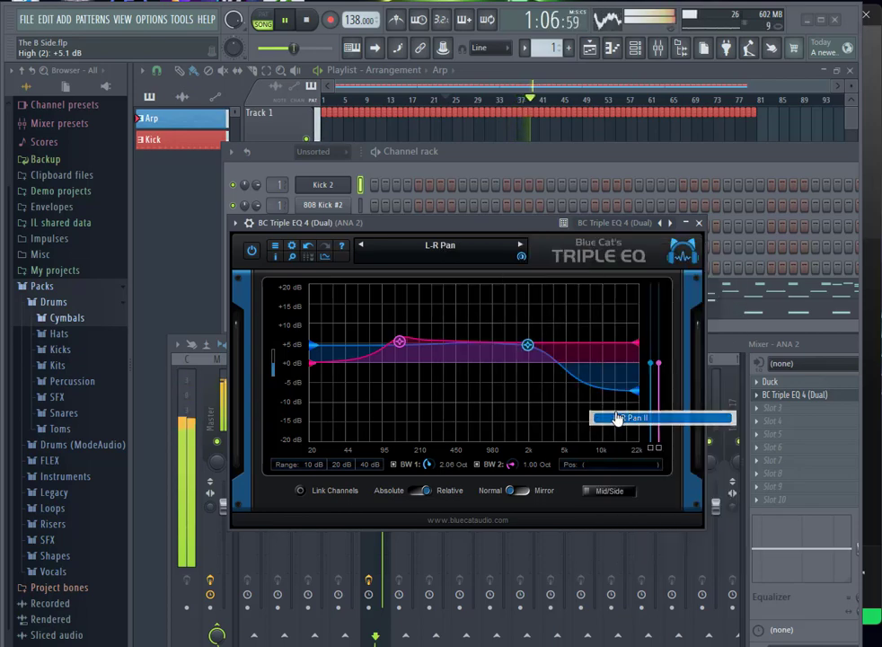
click(454, 247)
mouse_move(542, 257)
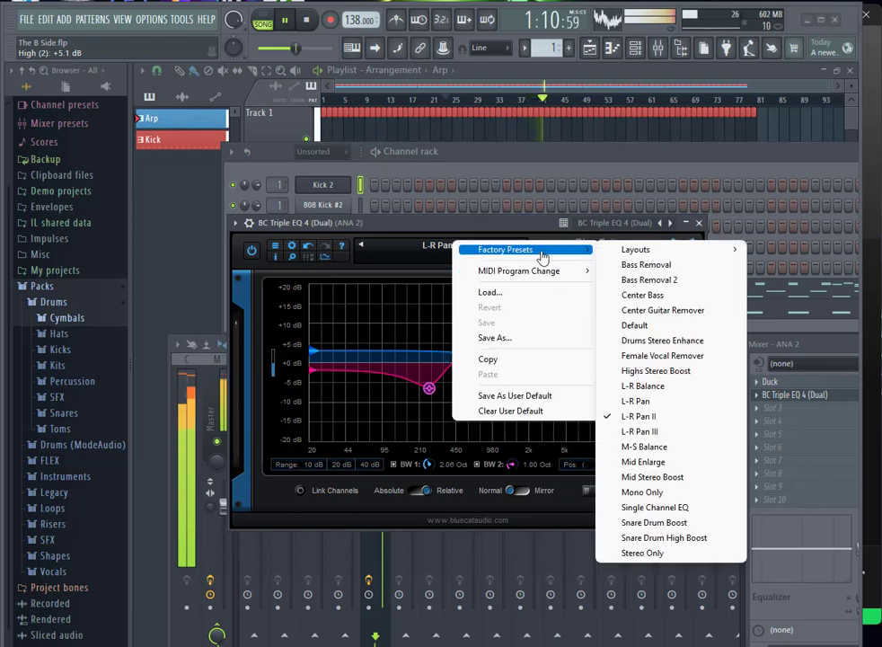
click(642, 434)
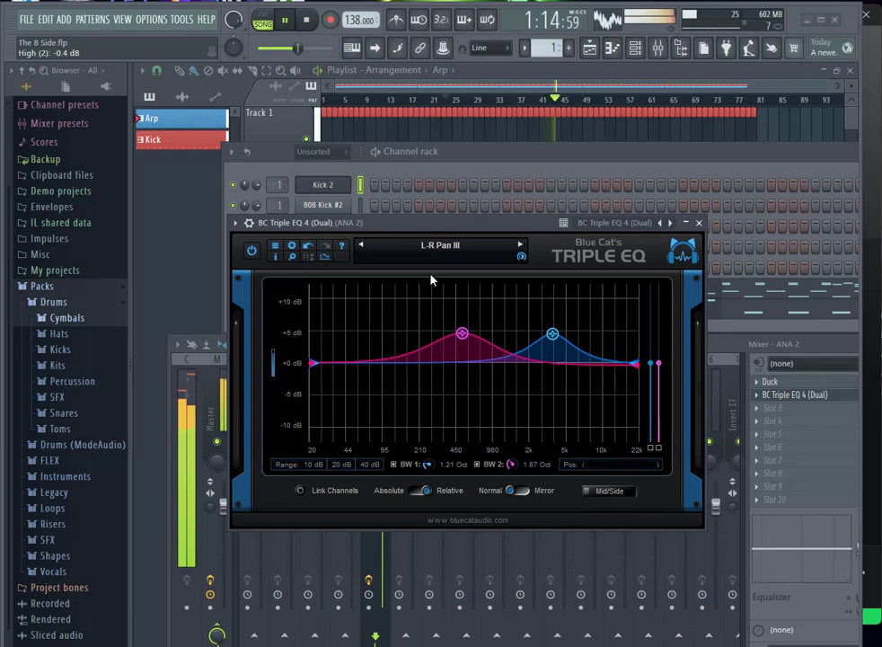
Step: Load the M-S Balance factory preset in the EQ
click(450, 246)
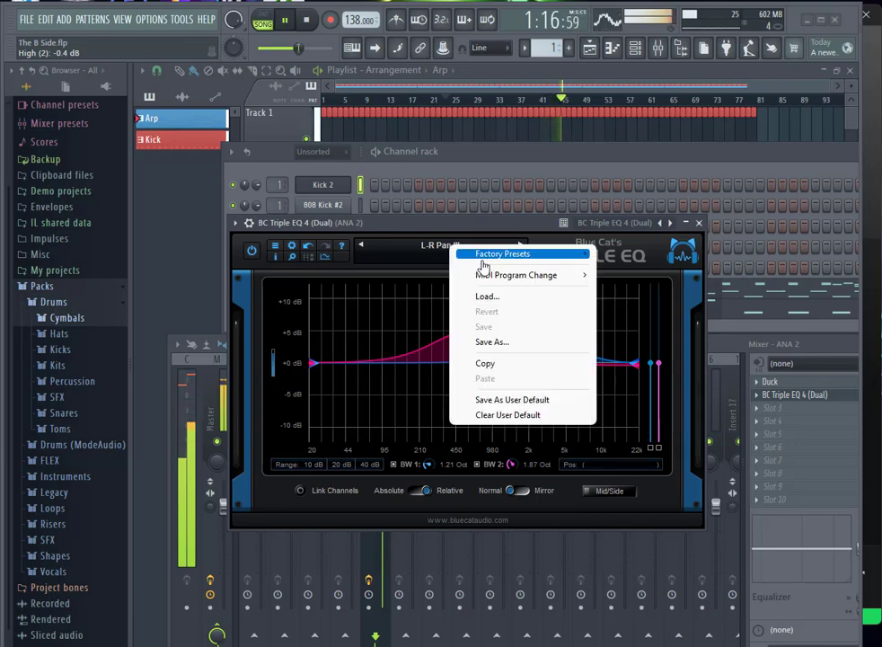
mouse_move(486, 259)
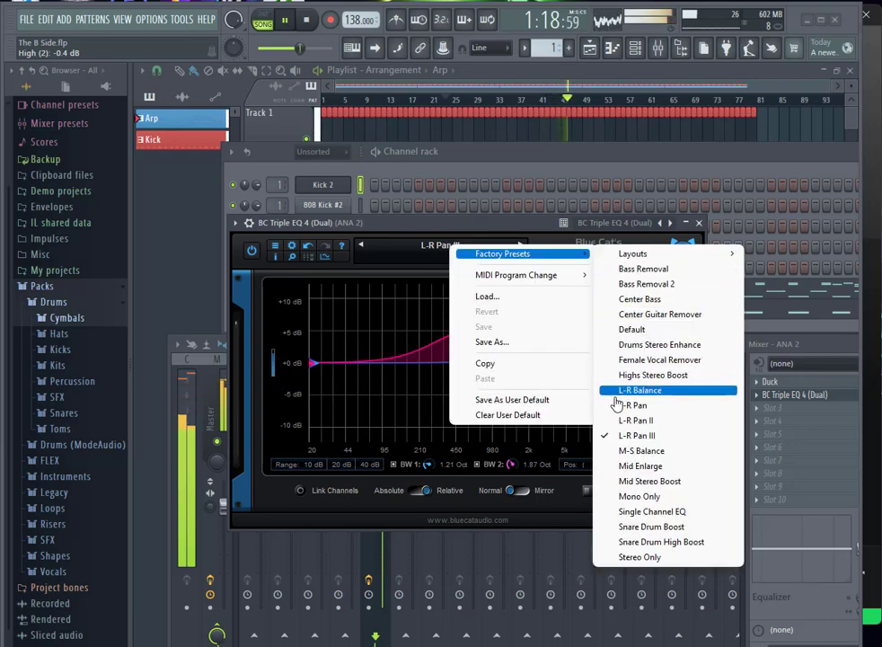
click(629, 451)
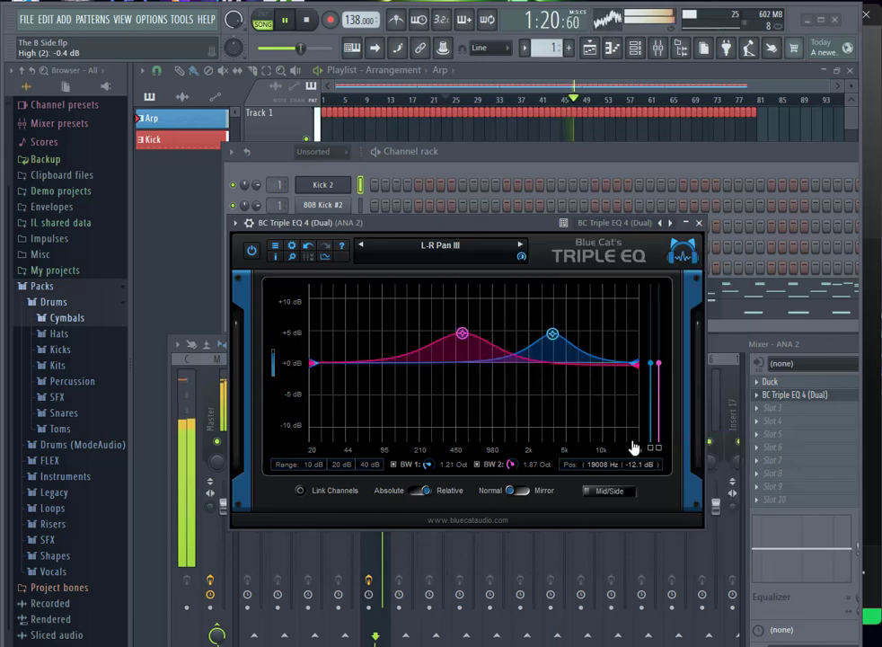
click(457, 248)
mouse_move(499, 259)
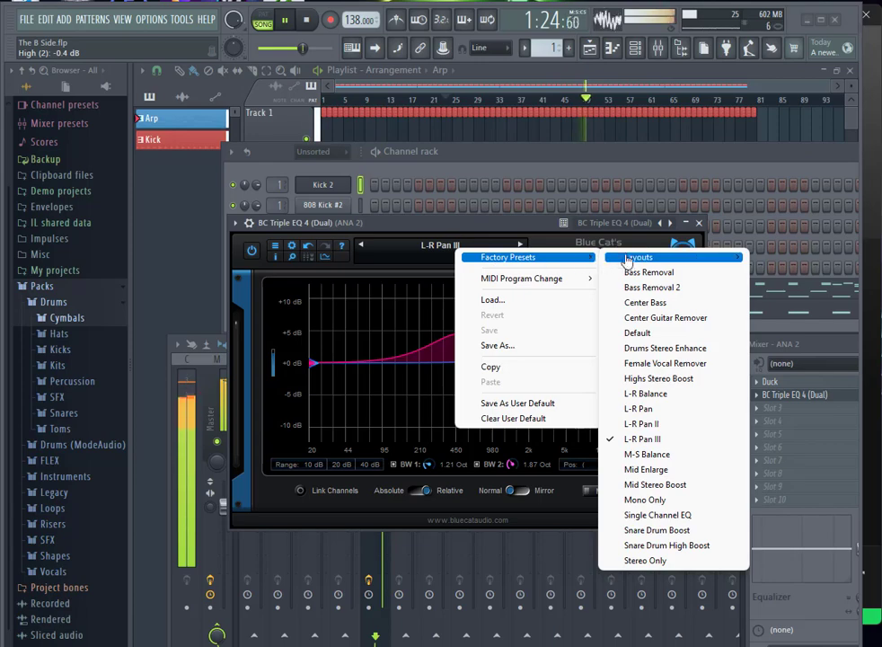
click(649, 453)
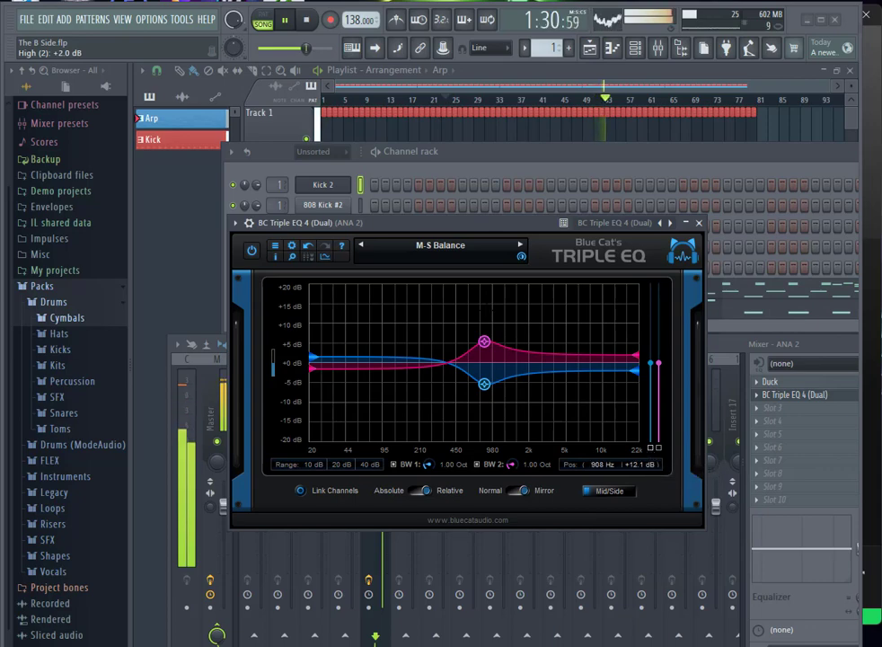
Step: Try the Mid Enlarge factory preset on the EQ, followed by Mid Stereo Boost
click(450, 247)
mouse_move(508, 249)
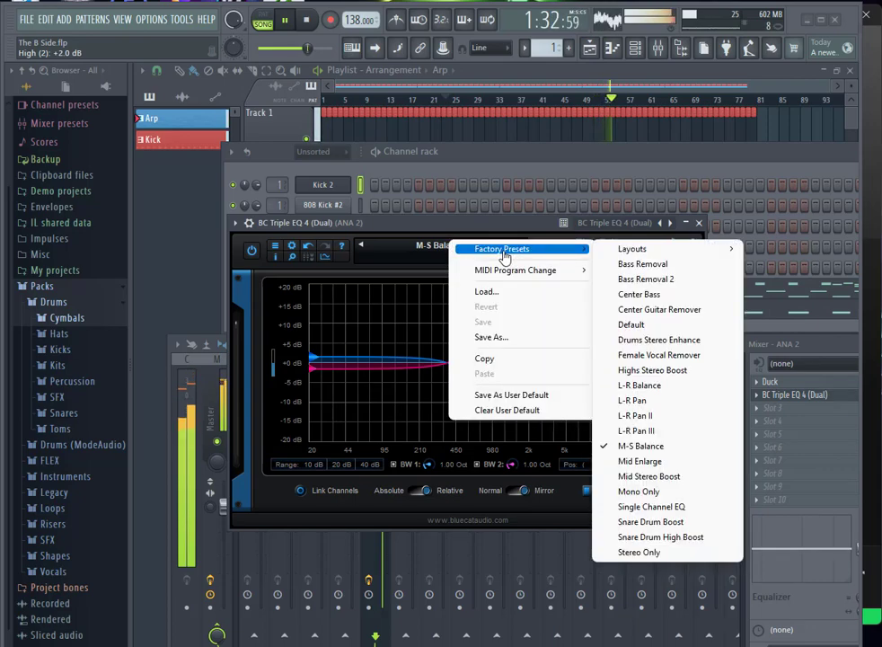
click(620, 461)
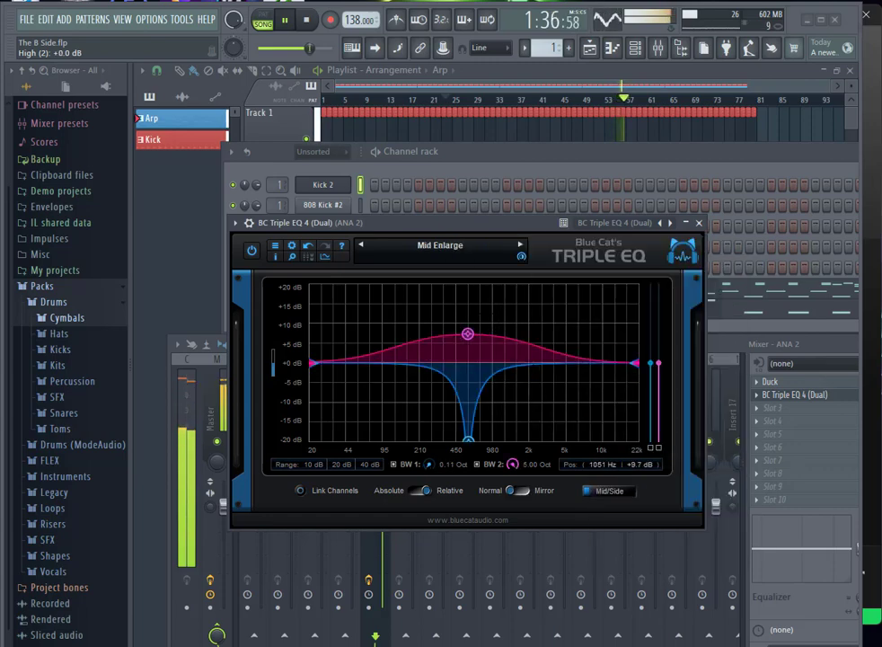
click(456, 246)
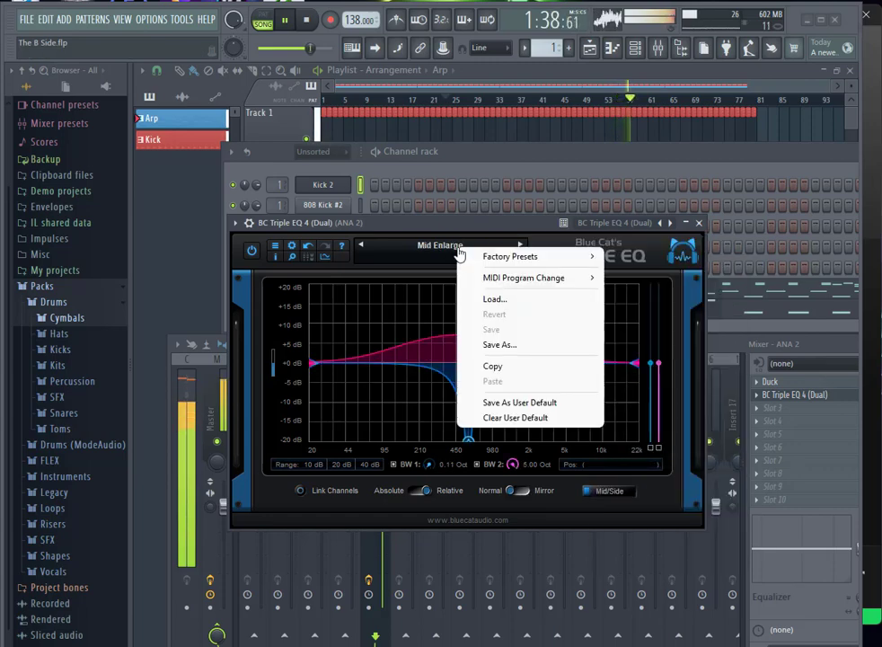
mouse_move(506, 257)
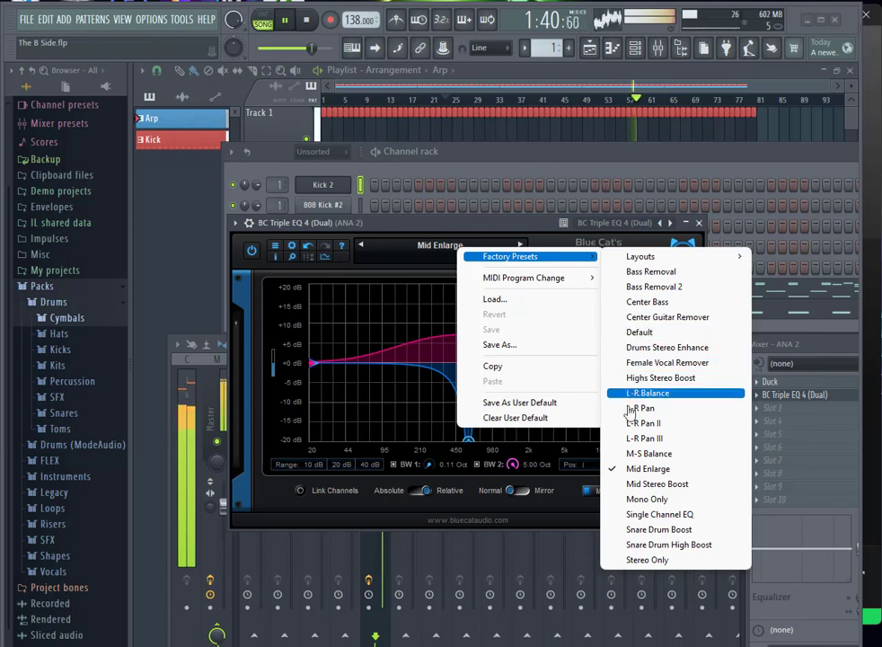
click(640, 485)
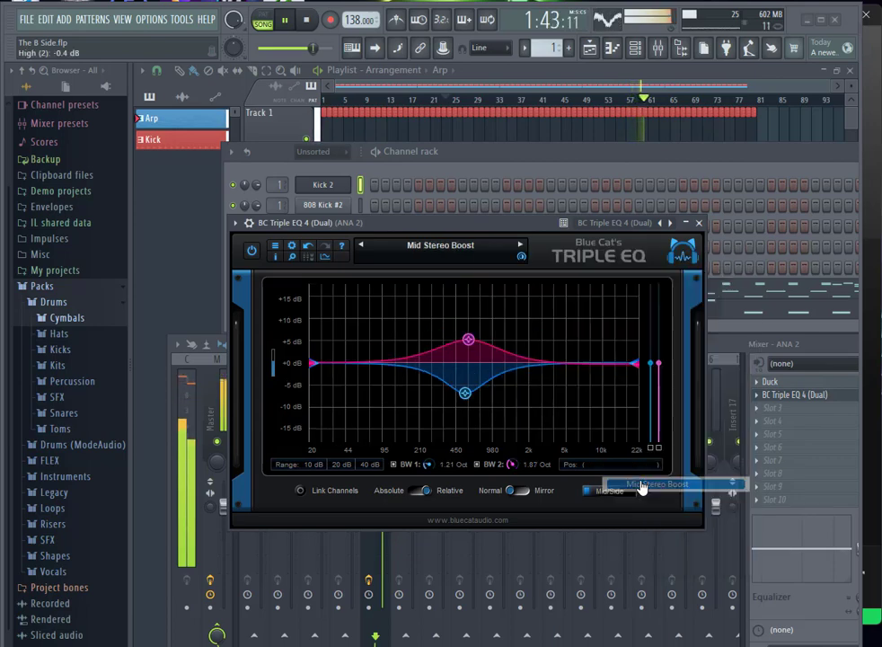
Step: Switch the EQ to the Mono Only factory preset, and replace it with Single Channel EQ
click(474, 254)
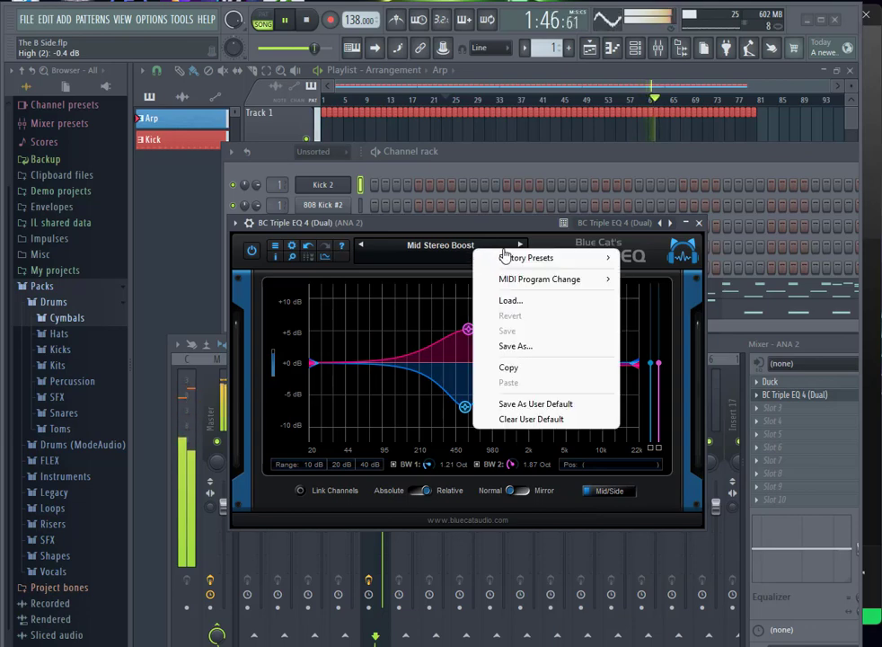
mouse_move(506, 260)
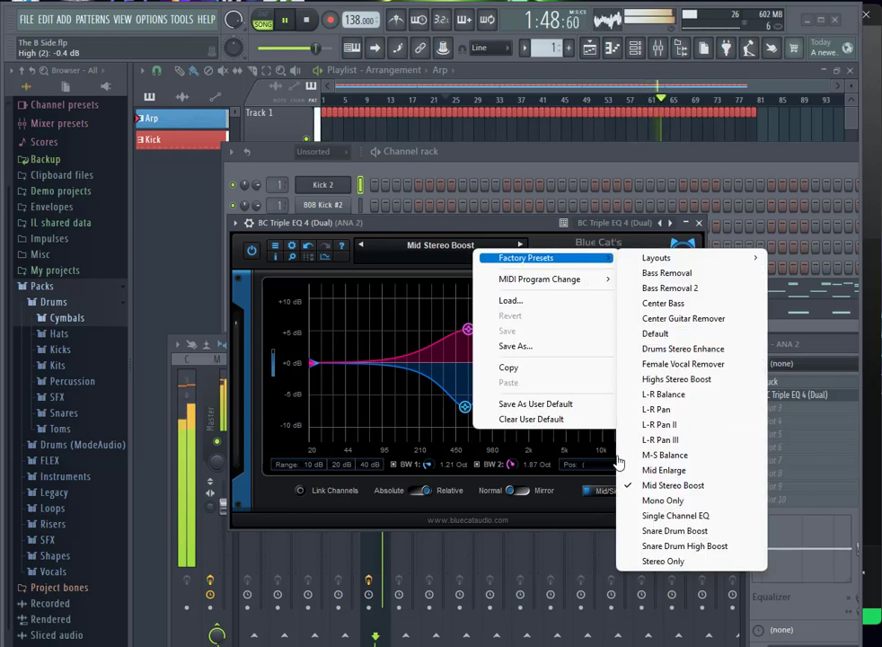
click(640, 500)
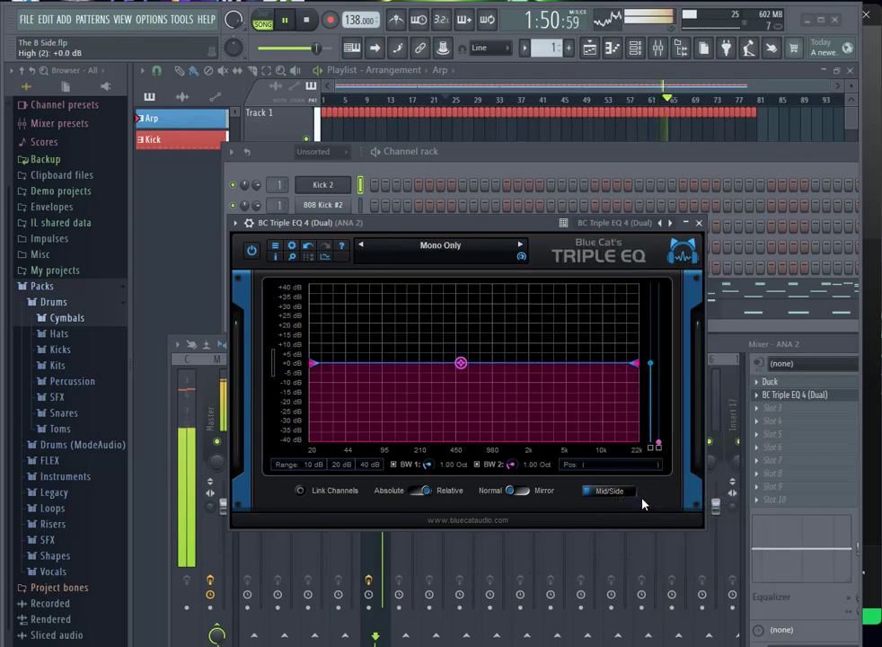
click(461, 248)
mouse_move(554, 258)
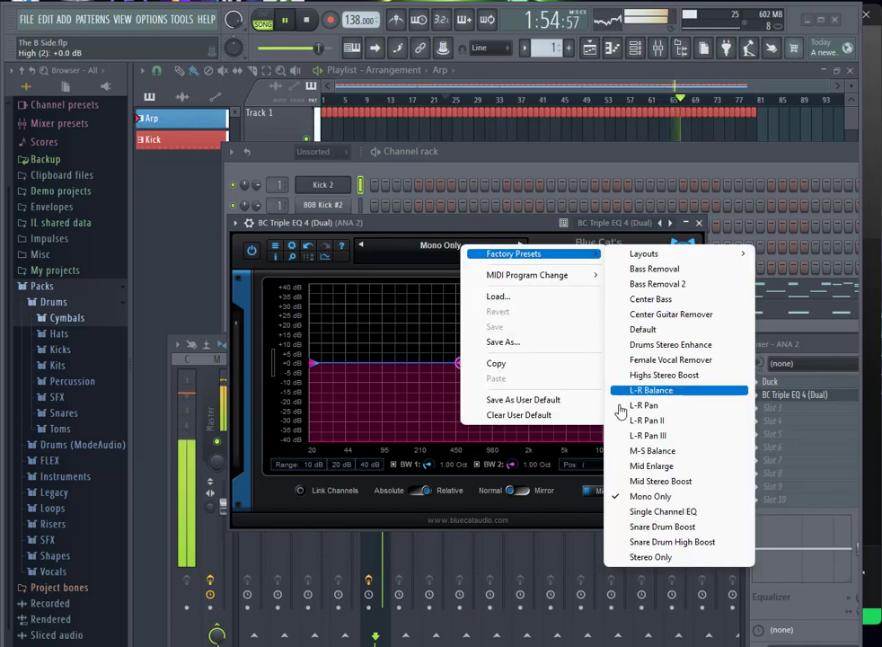
click(629, 513)
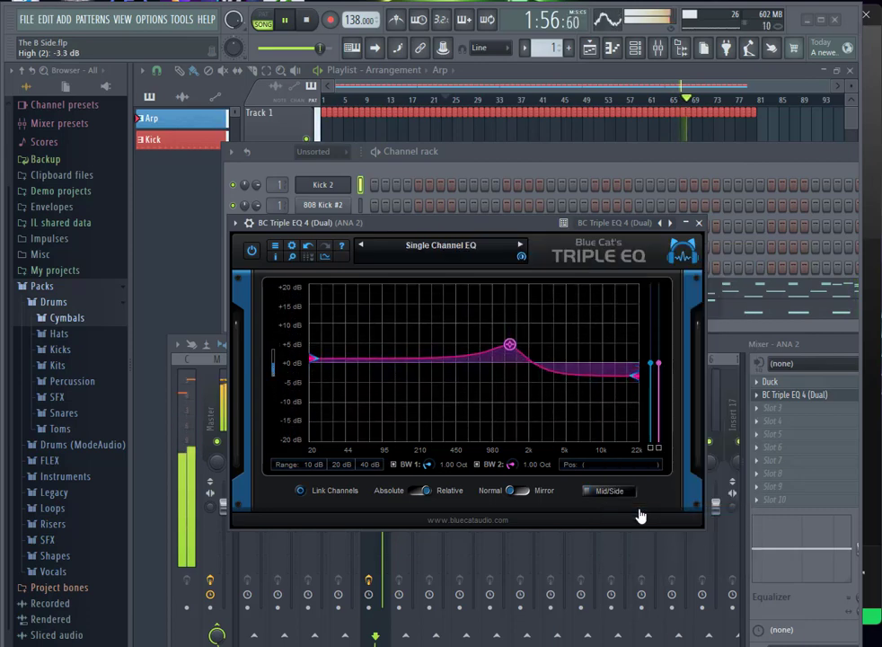
Step: Apply the Snare Drum Boost factory preset to the EQ, followed by Snare Drum High Boost
click(472, 253)
mouse_move(547, 256)
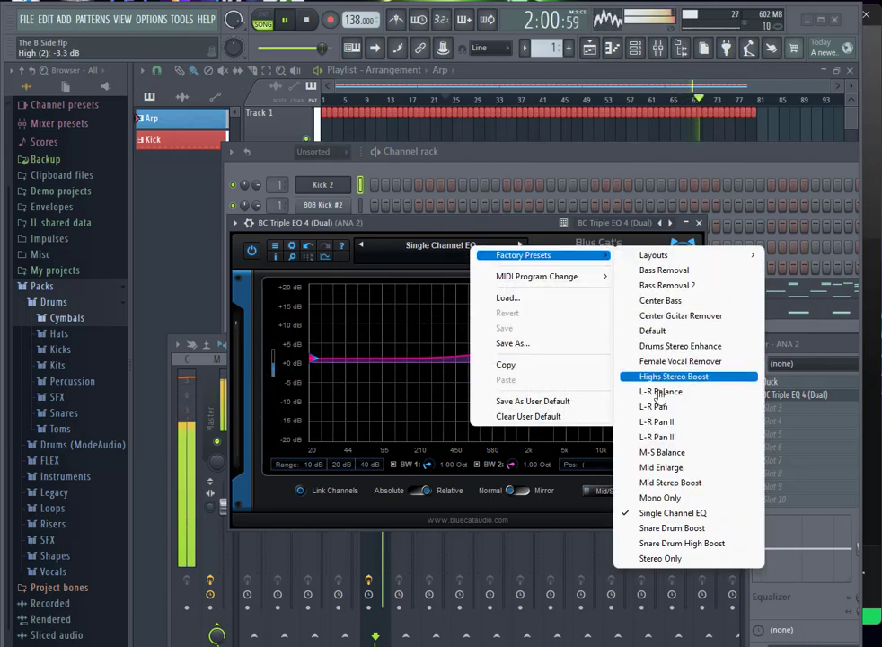
click(674, 527)
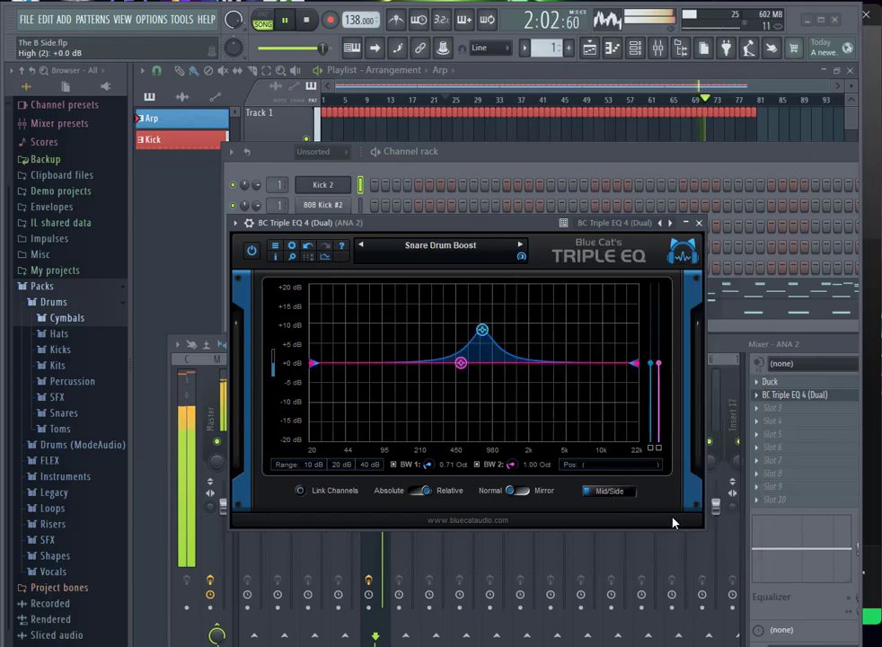
click(453, 250)
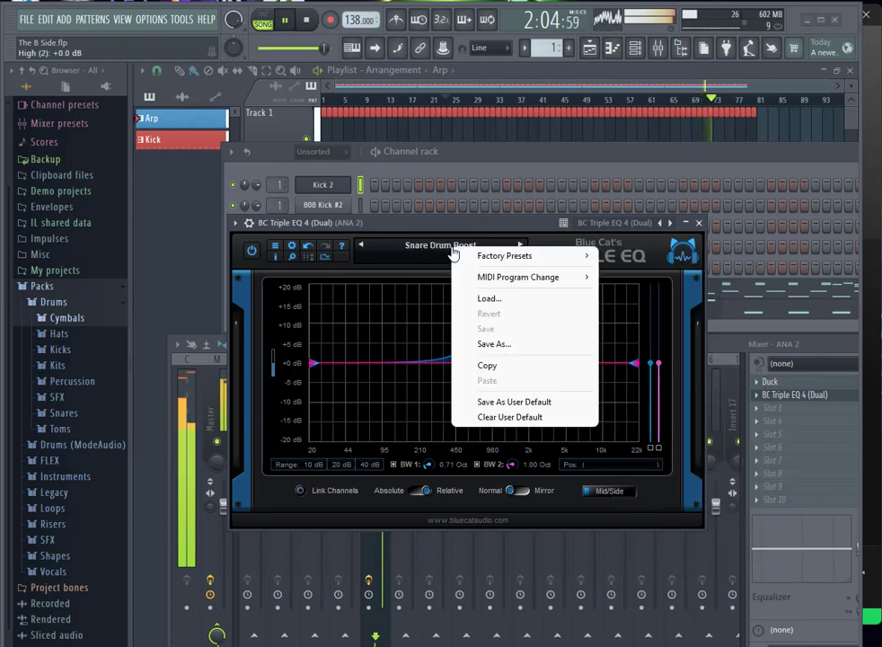
mouse_move(485, 256)
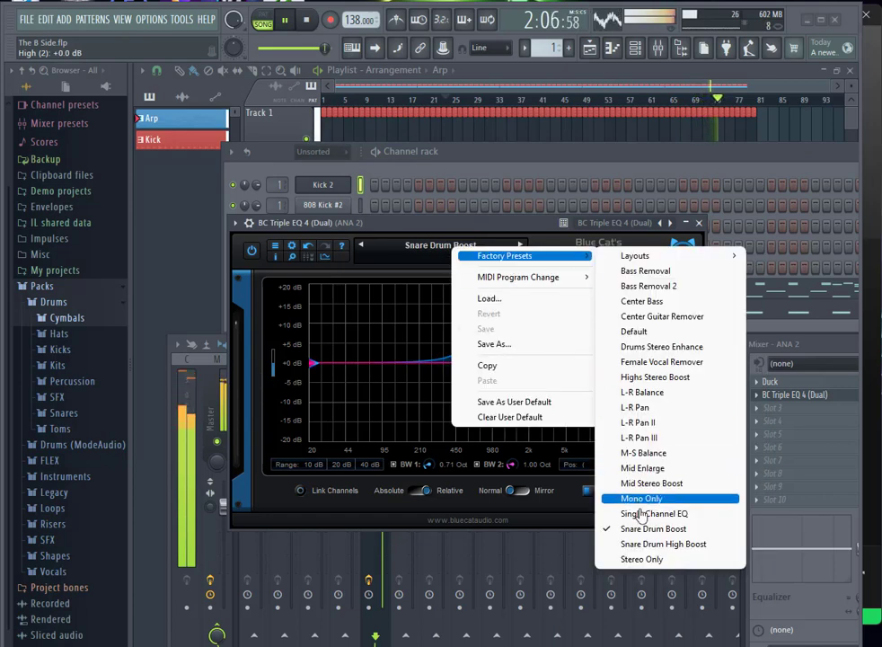
click(656, 544)
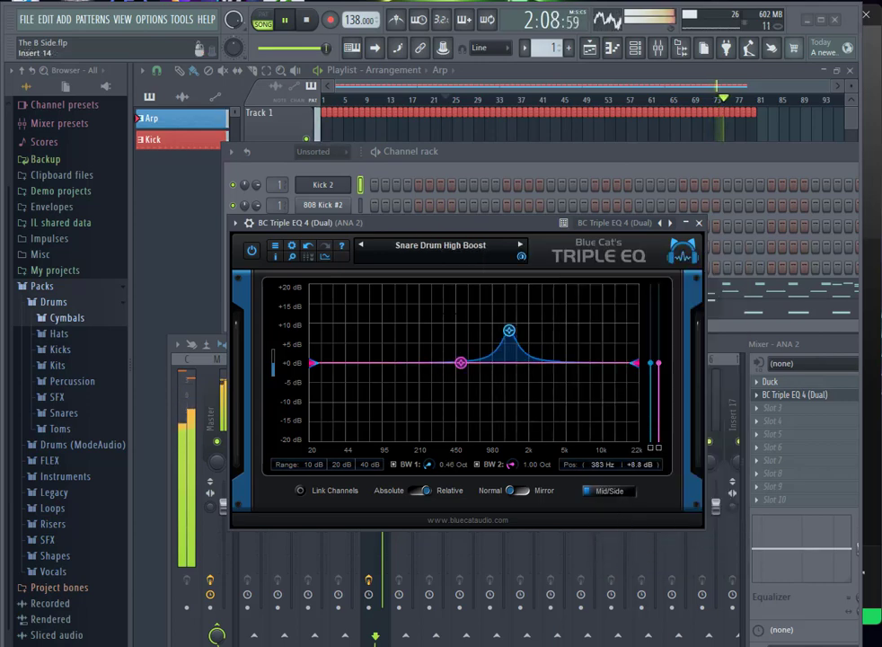
Step: Look over the EQ's MIDI program change options and load the Stereo Only factory preset
click(455, 247)
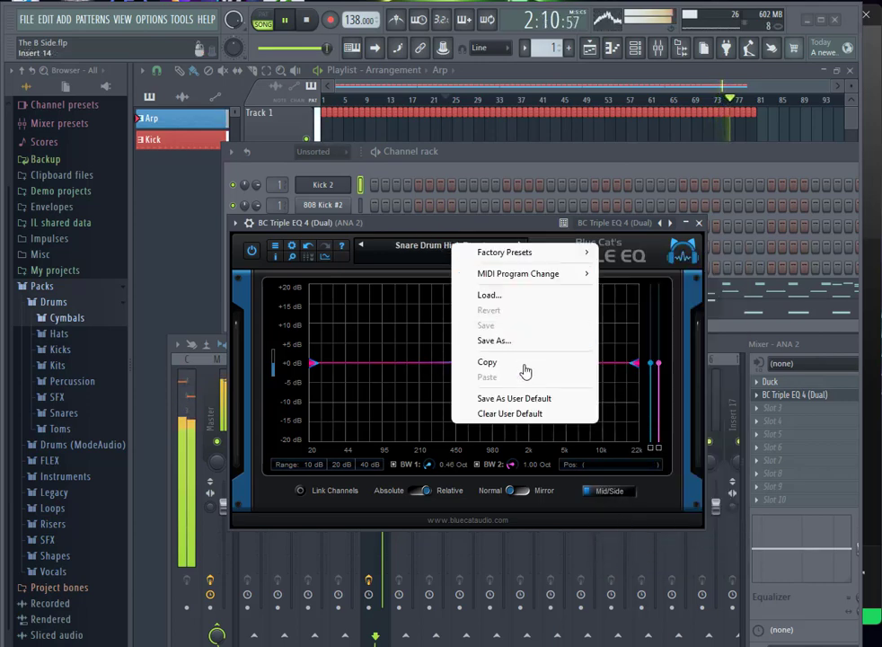
mouse_move(510, 278)
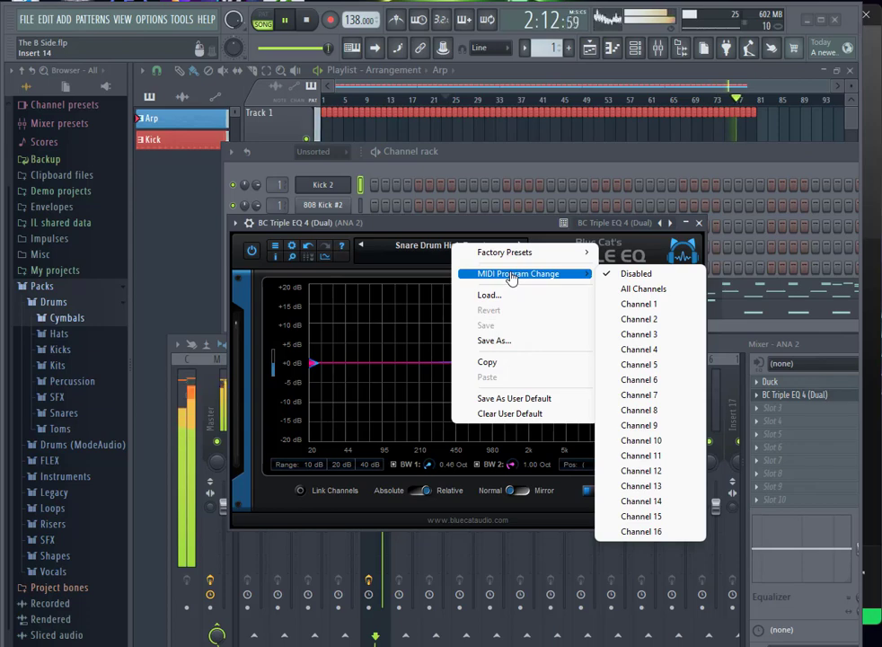
mouse_move(508, 253)
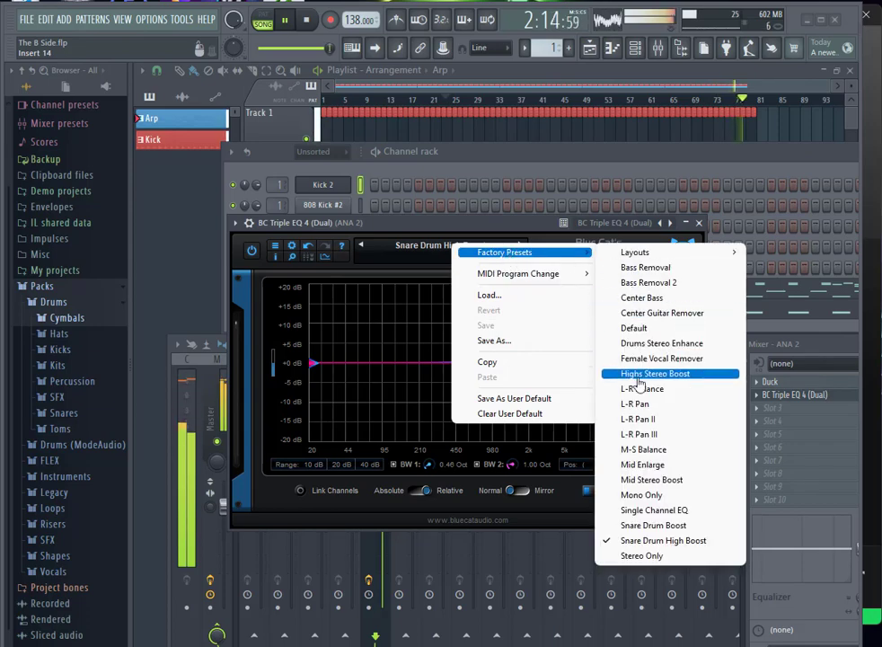
click(647, 556)
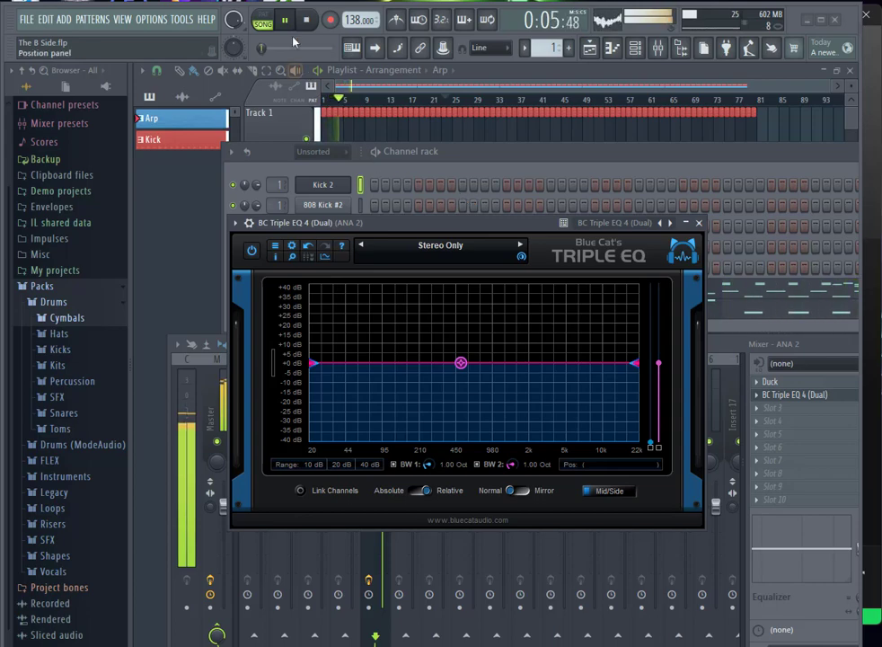
Step: Pause the song and move the playback position to about 0:39
key(space)
drag(293, 45, 280, 47)
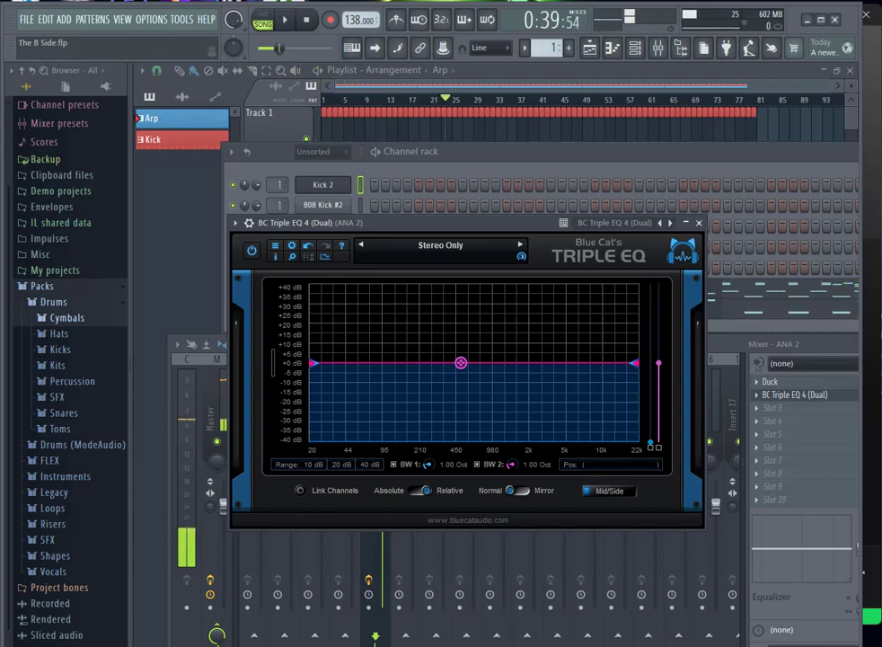